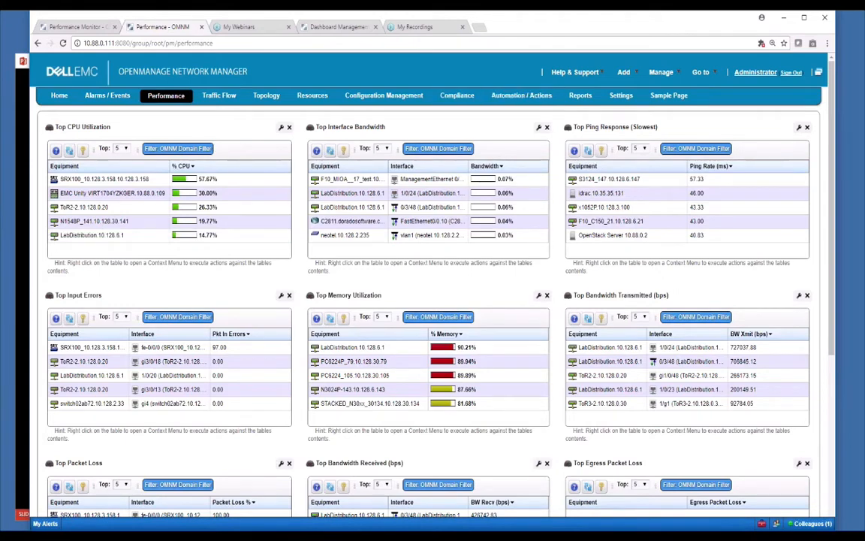
Open Monitor Management and look through all pages of available monitor types for a new monitor, without creating one
{"action": "mouse_move", "coordinate": [623, 103]}
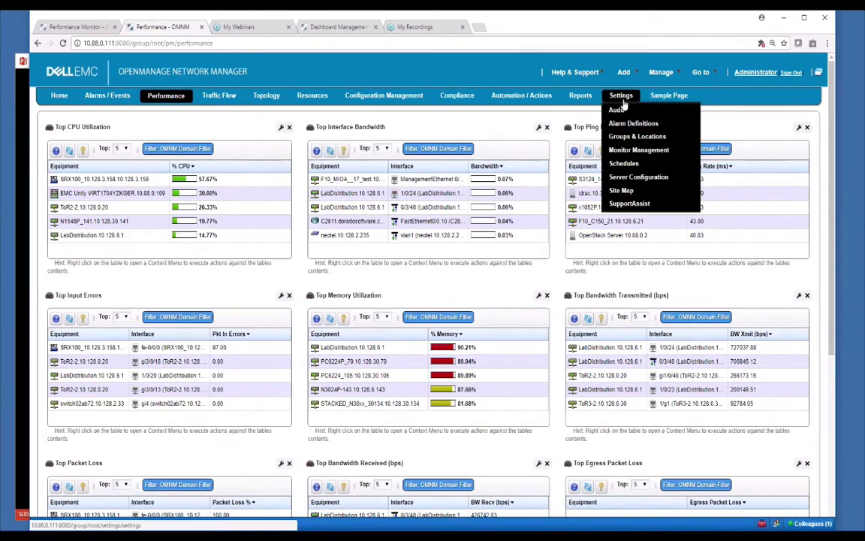
{"action": "left_click", "coordinate": [622, 151]}
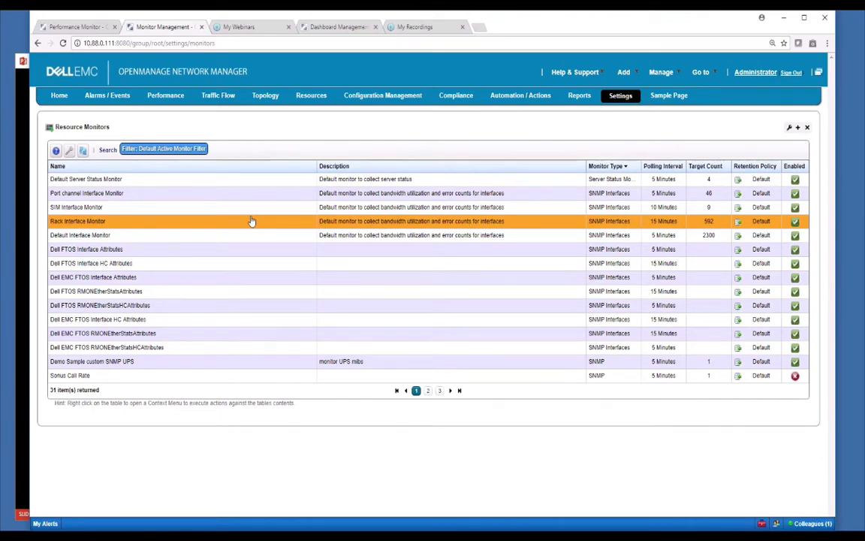
{"action": "right_click", "coordinate": [201, 181]}
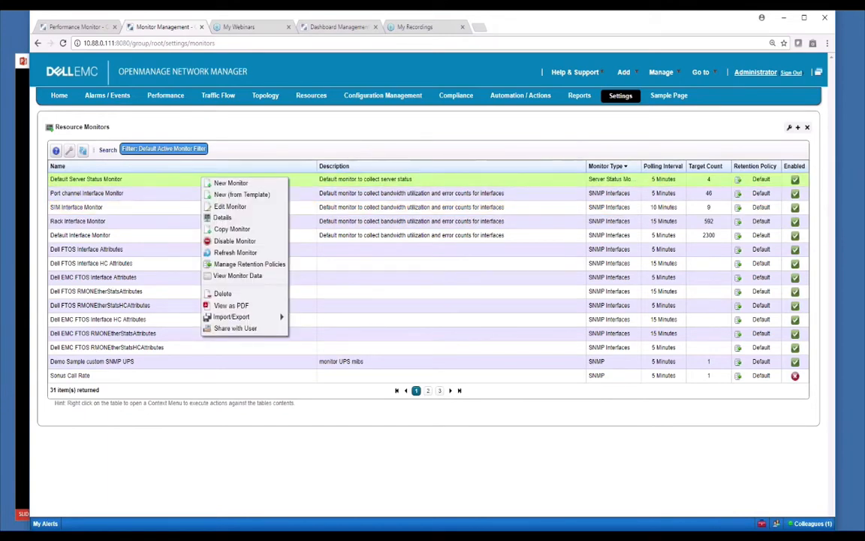
{"action": "left_click", "coordinate": [223, 184]}
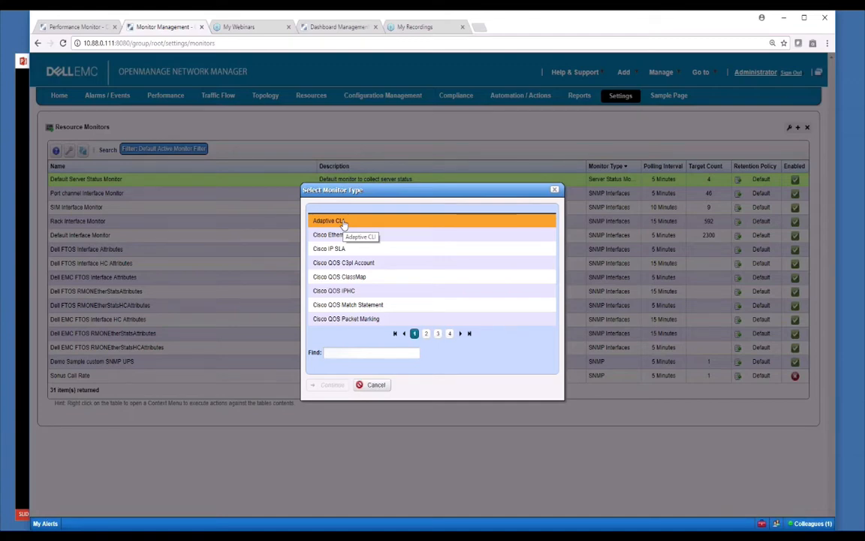
{"action": "left_click", "coordinate": [426, 333]}
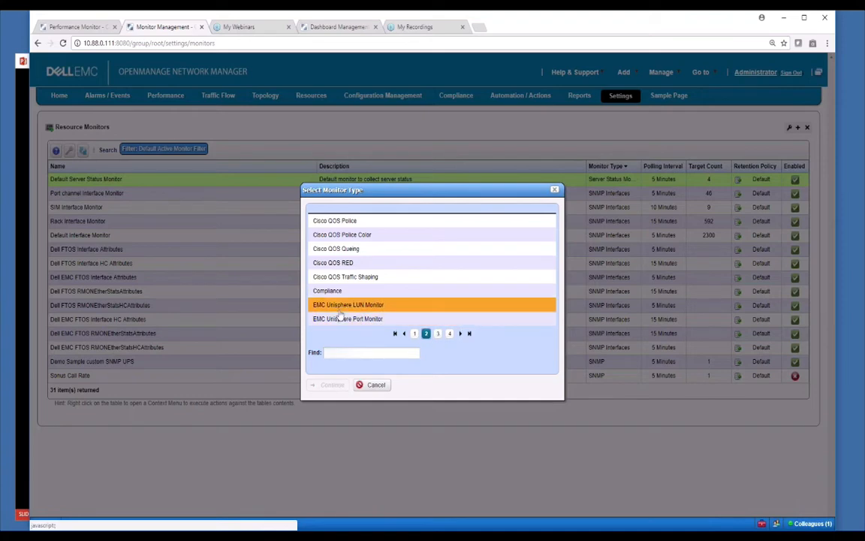
{"action": "left_click", "coordinate": [439, 333]}
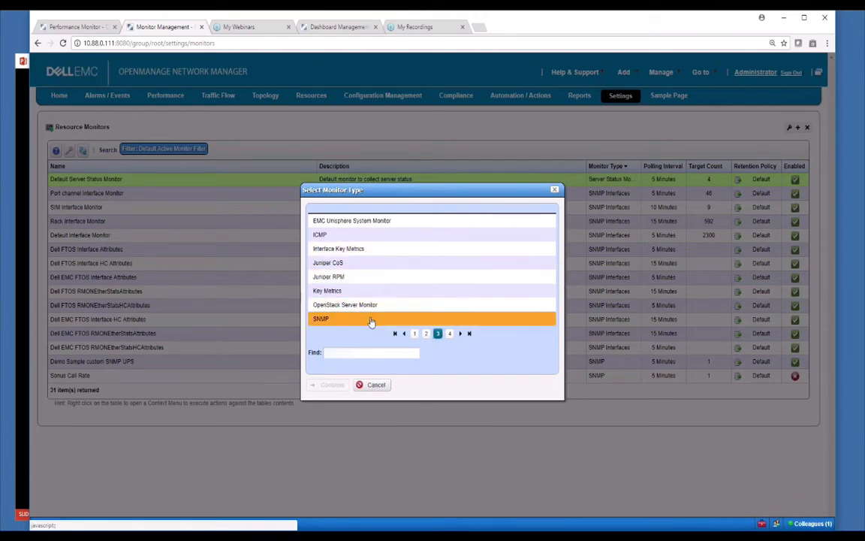
{"action": "left_click", "coordinate": [450, 333]}
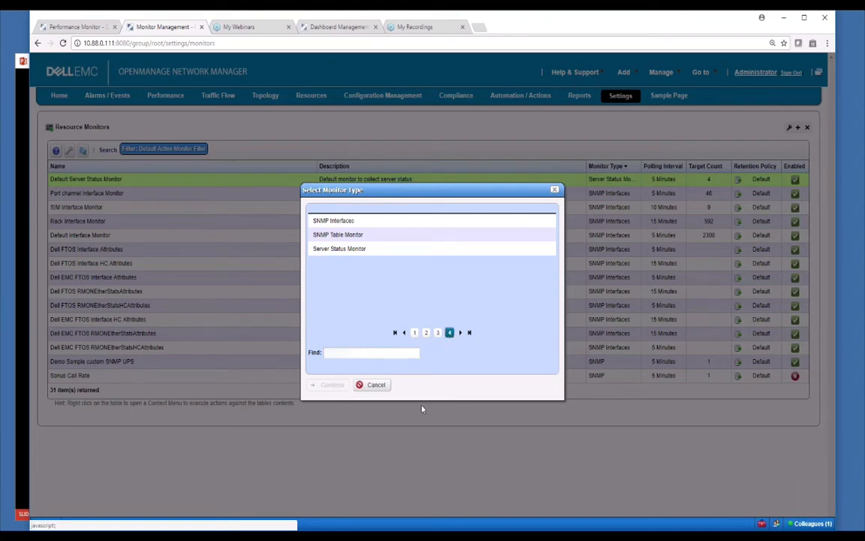
{"action": "left_click", "coordinate": [371, 384]}
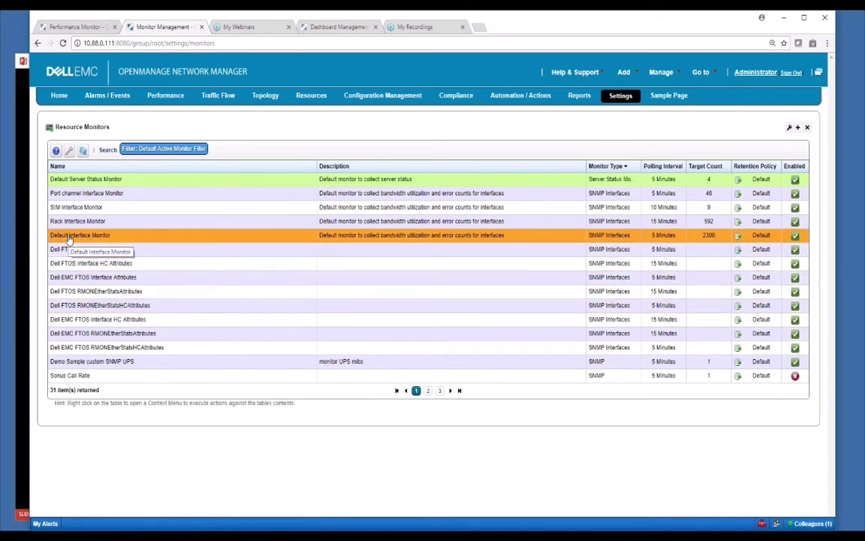
{"action": "right_click", "coordinate": [128, 235]}
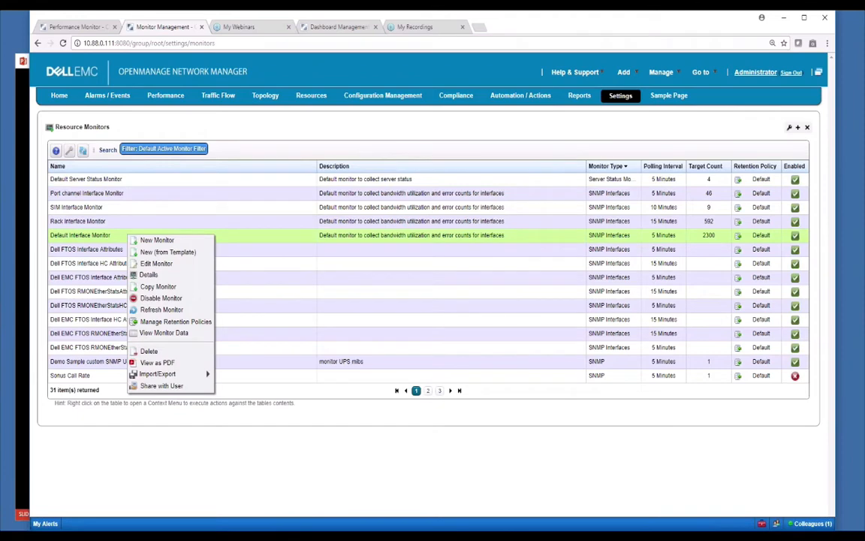
{"action": "left_click", "coordinate": [155, 264]}
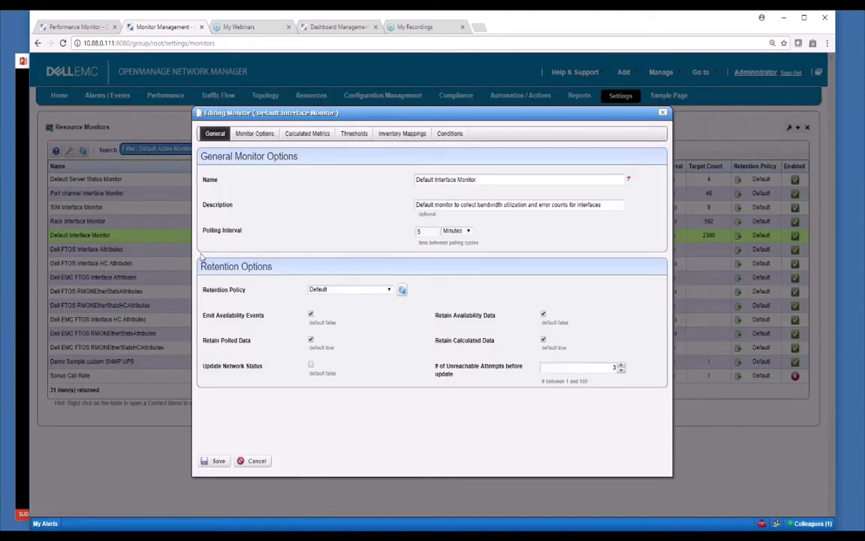
{"action": "left_click", "coordinate": [253, 460]}
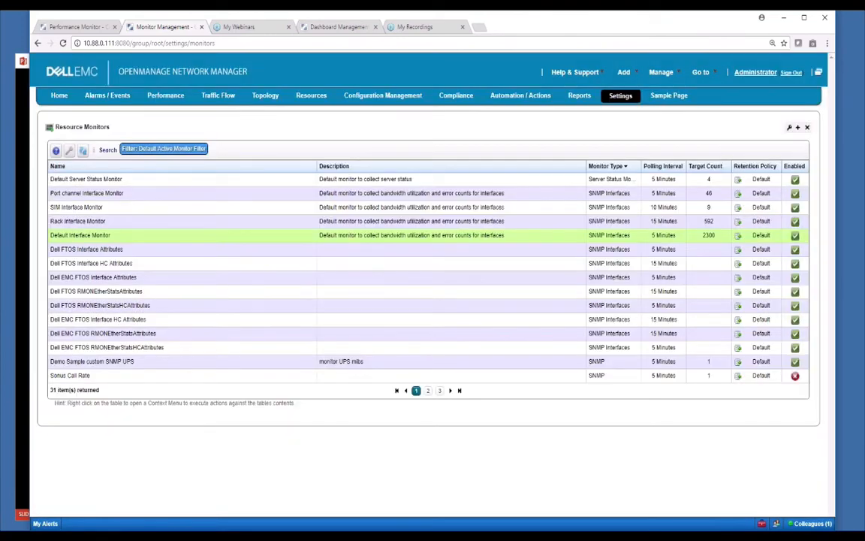
{"action": "right_click", "coordinate": [139, 237]}
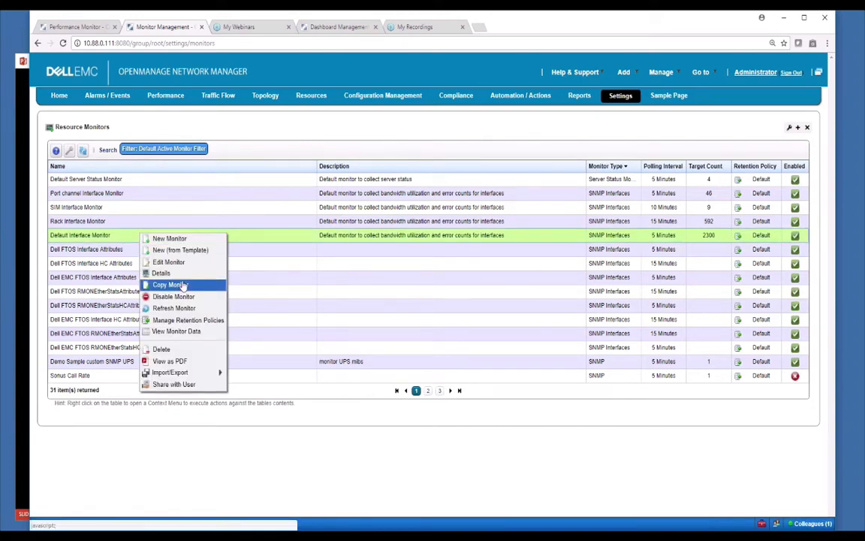
{"action": "left_click", "coordinate": [285, 239]}
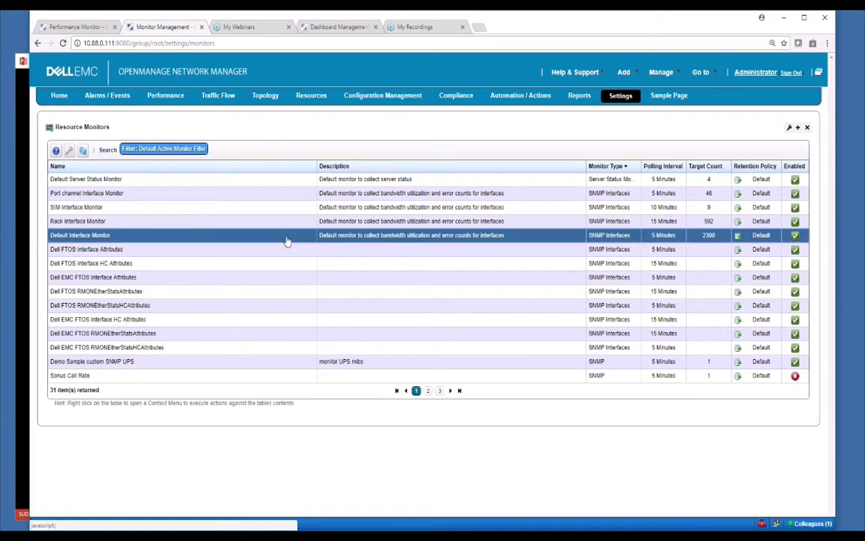
Review the Default Interface Monitor's general and retention options, including the polling interval units, and leave the editor without saving
{"action": "right_click", "coordinate": [261, 237]}
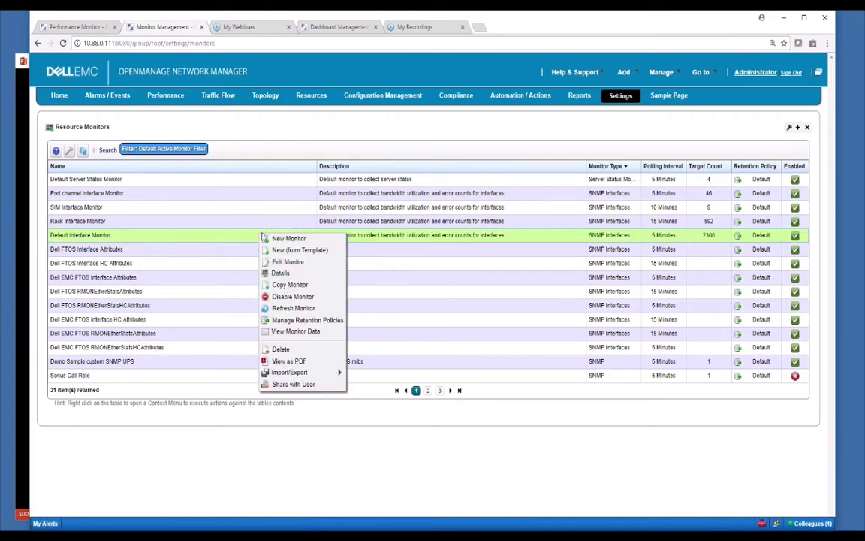
{"action": "left_click", "coordinate": [288, 262]}
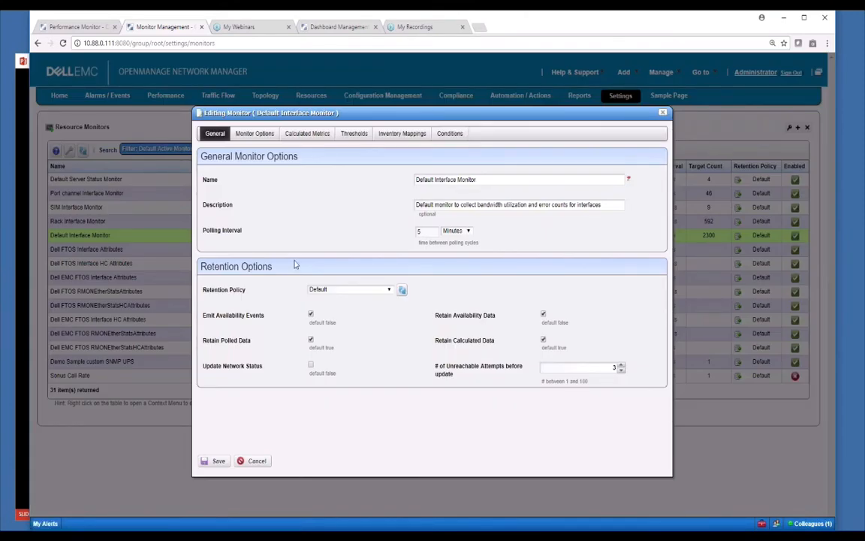
{"action": "double_click", "coordinate": [422, 232]}
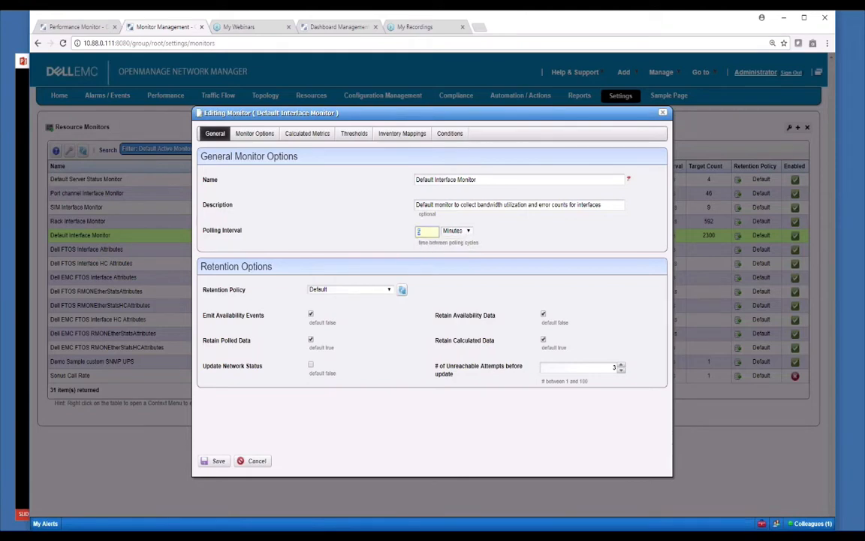
{"action": "left_click", "coordinate": [466, 231]}
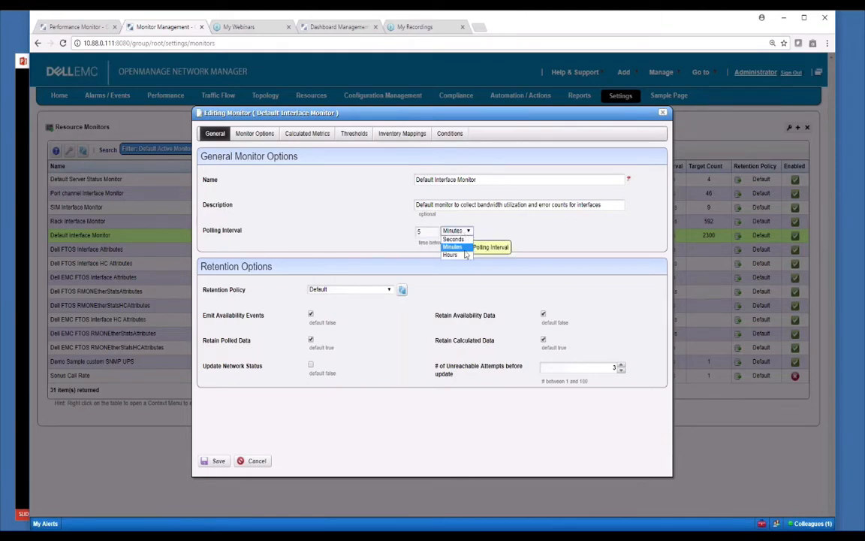
{"action": "left_click", "coordinate": [496, 229]}
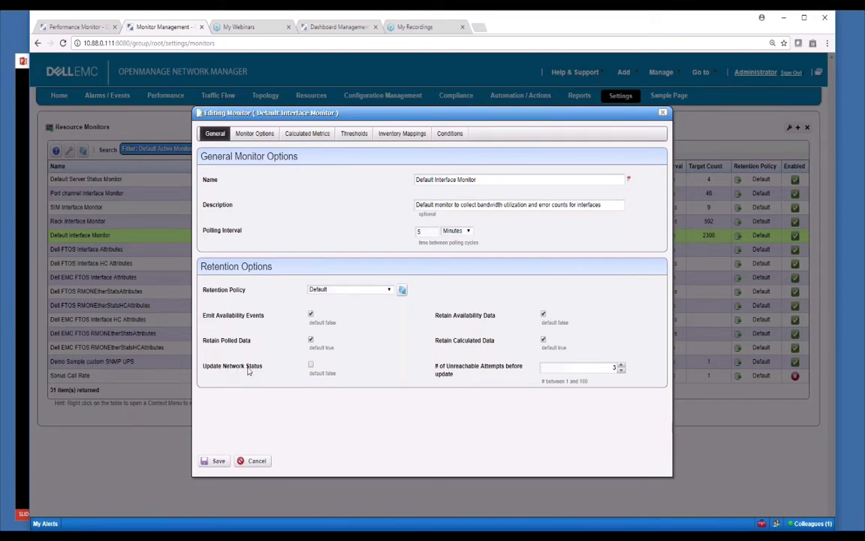
{"action": "left_click", "coordinate": [256, 461]}
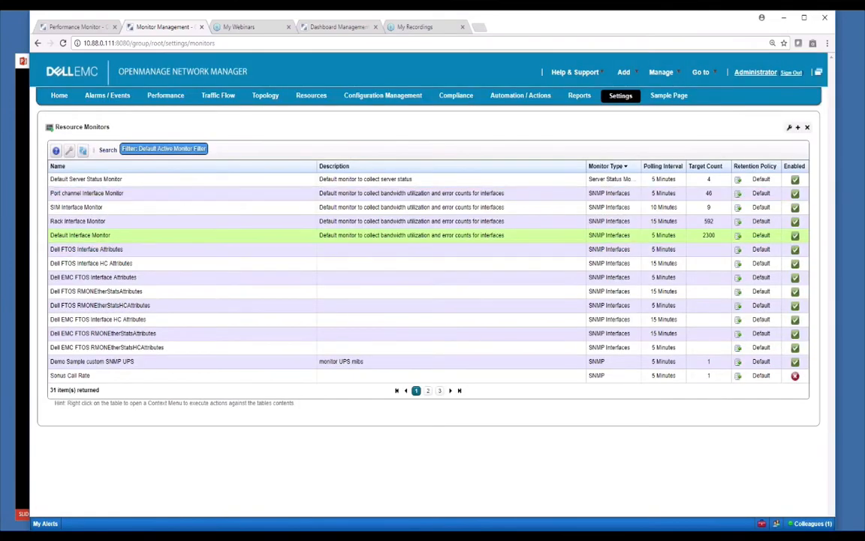
Check the network status of the managed devices in Resources and return to Monitor Management
{"action": "left_click", "coordinate": [311, 95]}
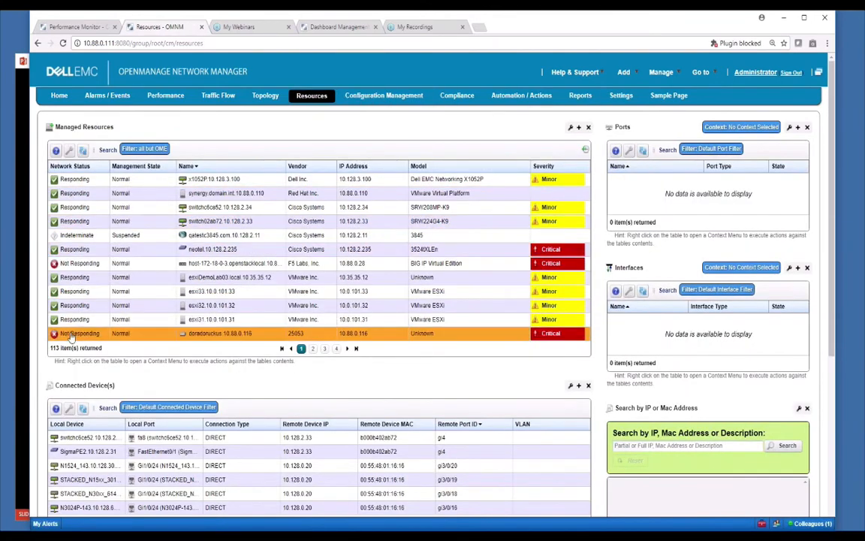
{"action": "mouse_move", "coordinate": [621, 99]}
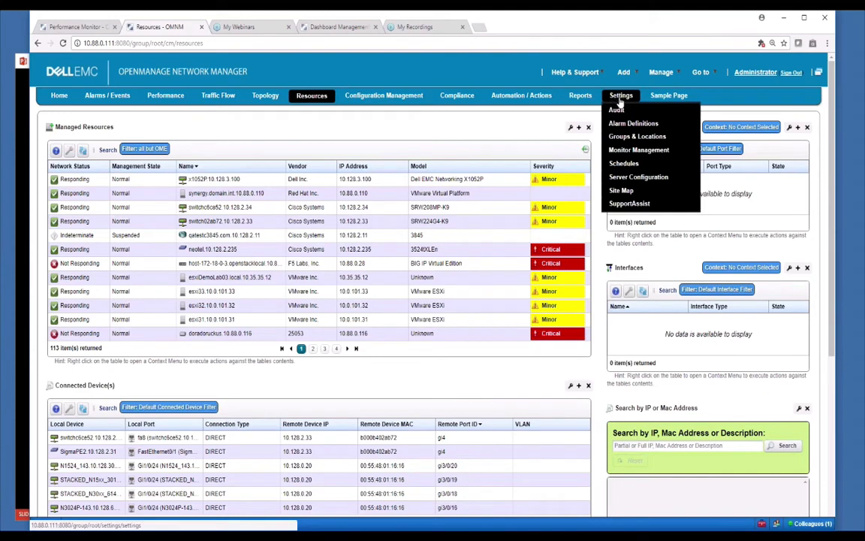
{"action": "left_click", "coordinate": [638, 150]}
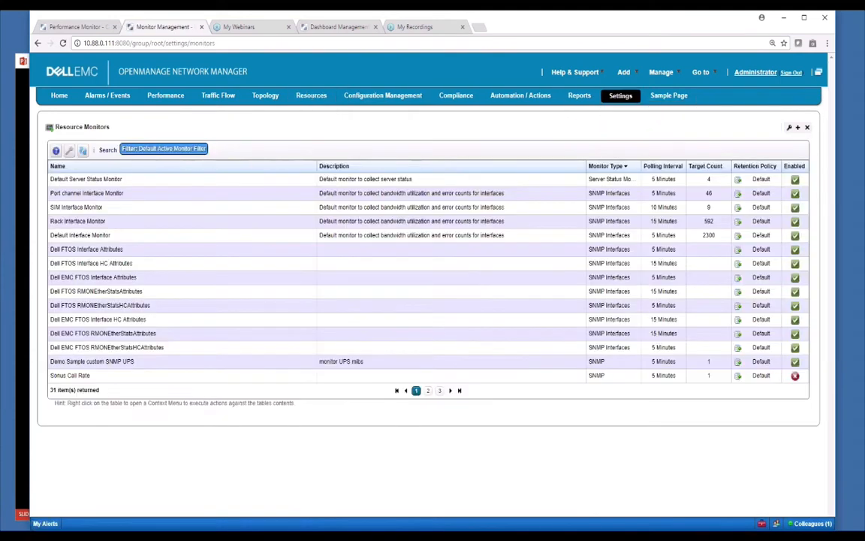
Search the resource monitors for "icmp" and inspect the Default ICMP Monitor's Update Network Status setting without saving
{"action": "left_click", "coordinate": [109, 154]}
{"action": "type", "text": "icmp"}
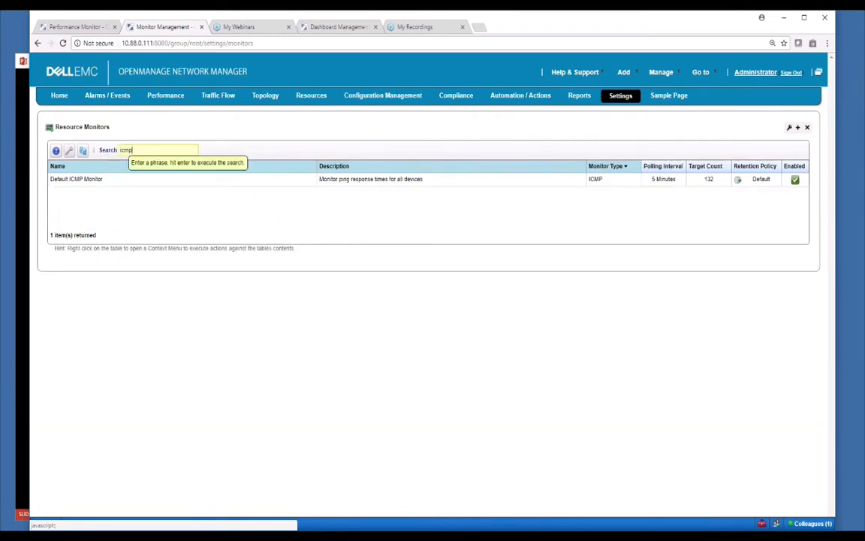
{"action": "right_click", "coordinate": [142, 179]}
{"action": "left_click", "coordinate": [171, 206]}
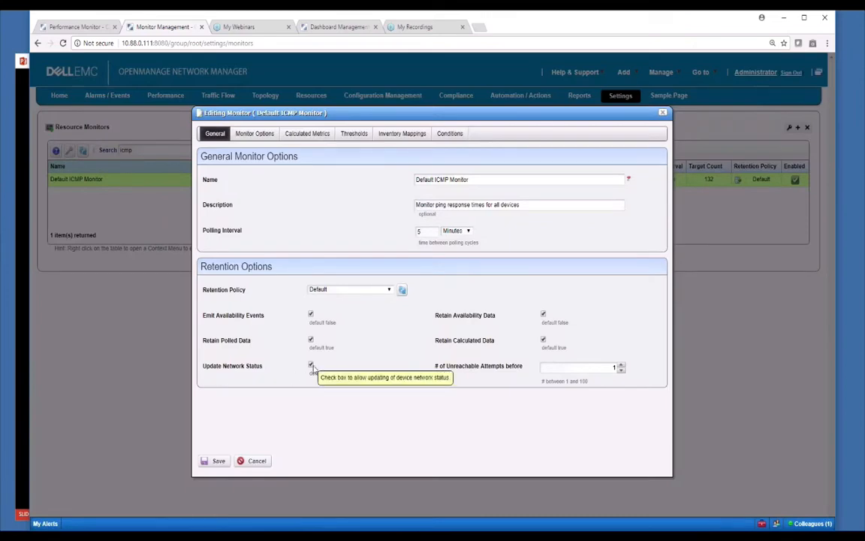
{"action": "left_click", "coordinate": [248, 461]}
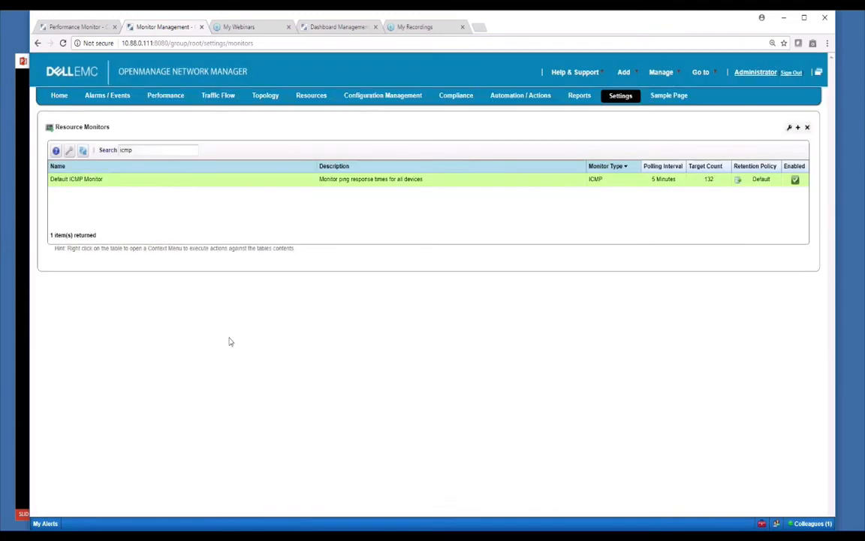
Search the resource monitors for "default inter" and open the Default Interface Monitor for editing
{"action": "left_click_drag", "start_coordinate": [146, 150], "coordinate": [90, 154]}
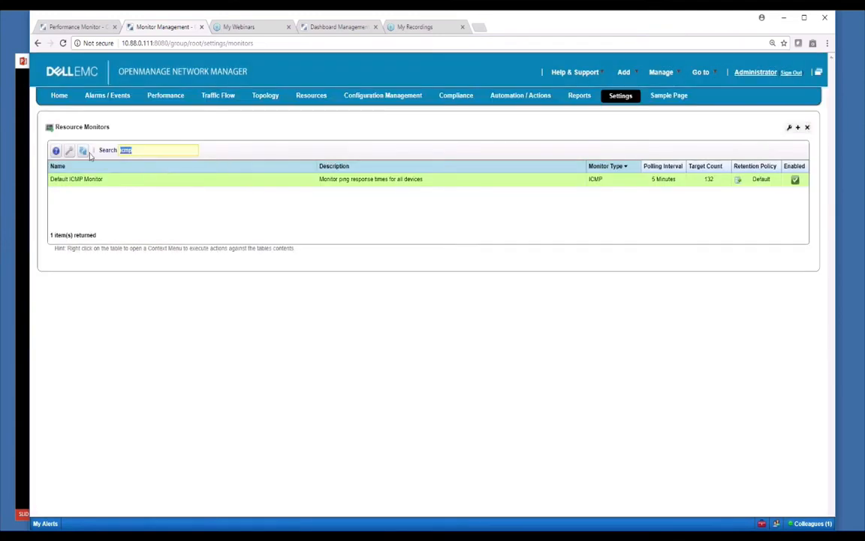
{"action": "type", "text": "default interr"}
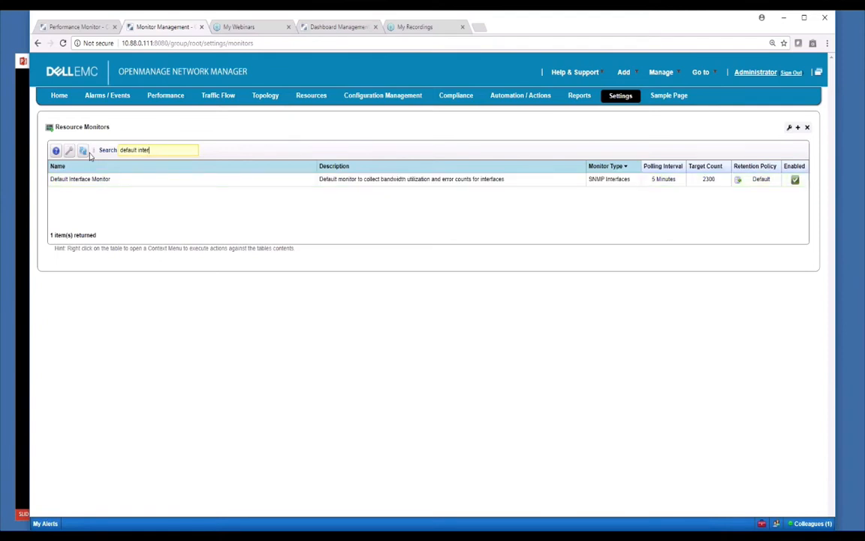
{"action": "right_click", "coordinate": [138, 180]}
{"action": "left_click", "coordinate": [160, 215]}
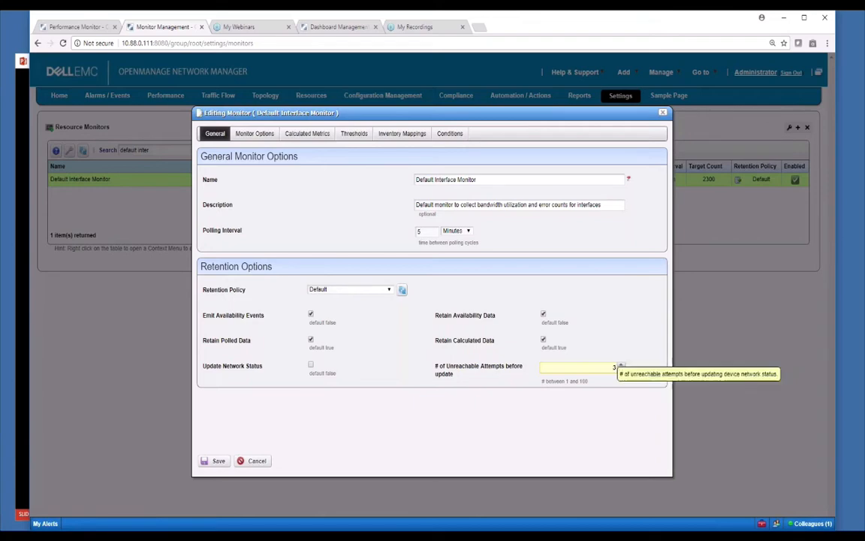
In the monitor options, browse the managed equipment and groups that can be added as monitor entities, without adding any
{"action": "left_click", "coordinate": [254, 133]}
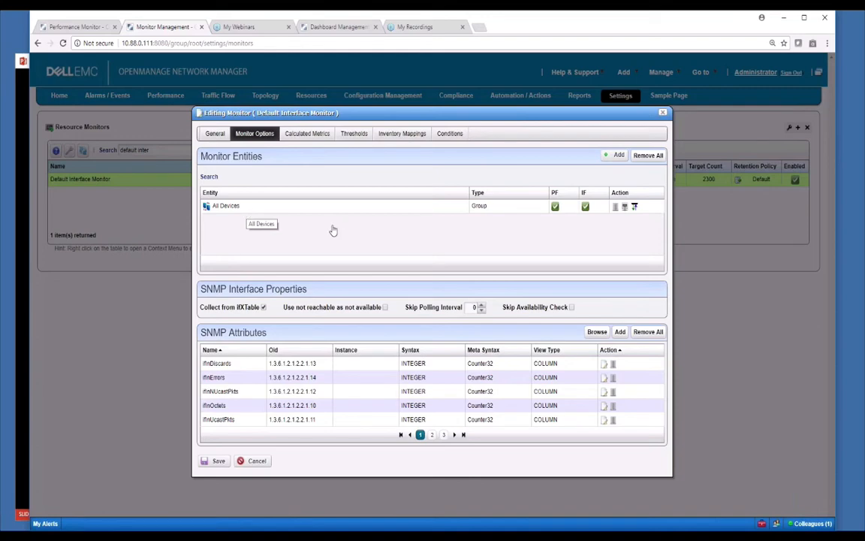
{"action": "left_click", "coordinate": [617, 156]}
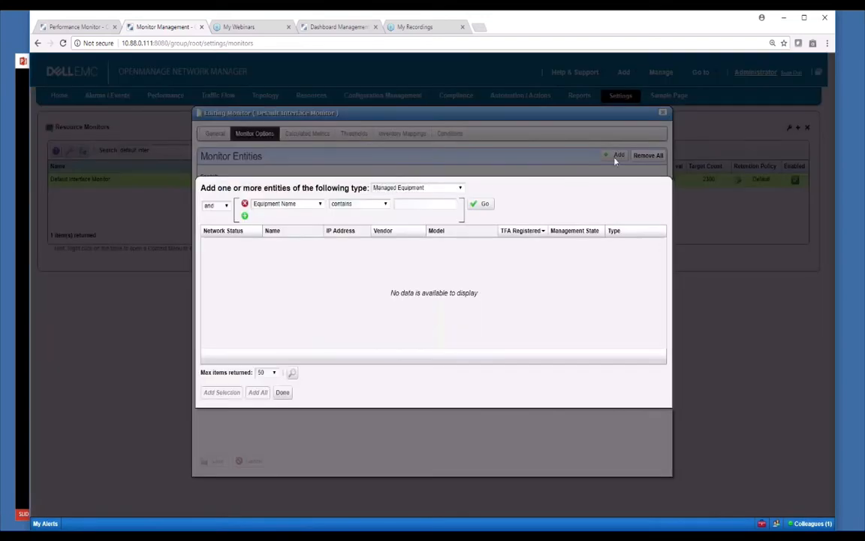
{"action": "left_click", "coordinate": [479, 204]}
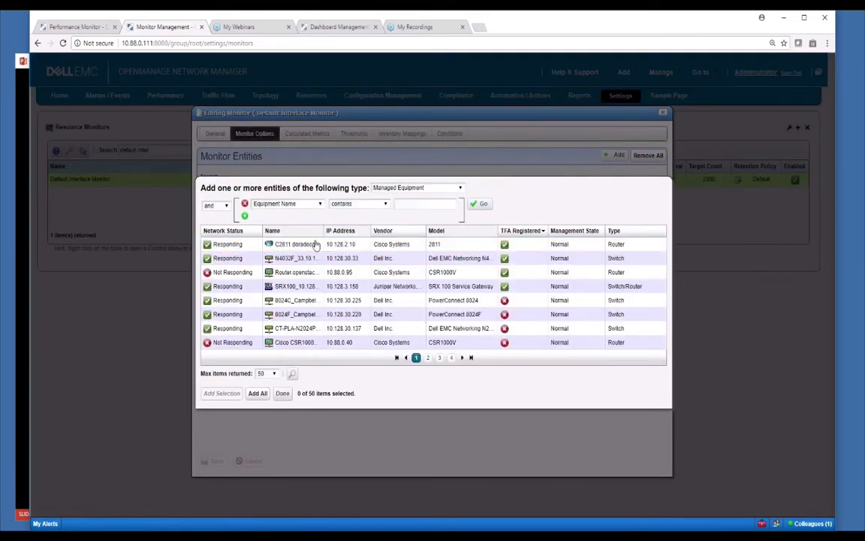
{"action": "left_click", "coordinate": [417, 187]}
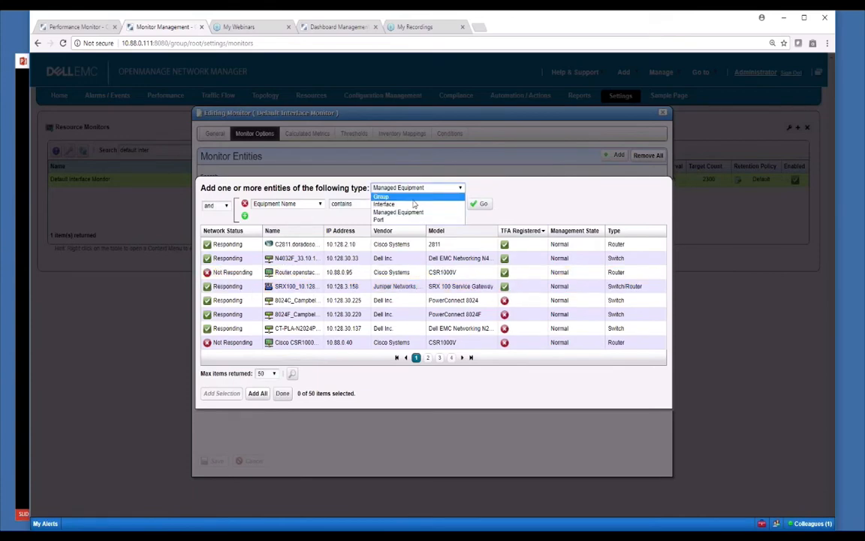
{"action": "left_click", "coordinate": [387, 194]}
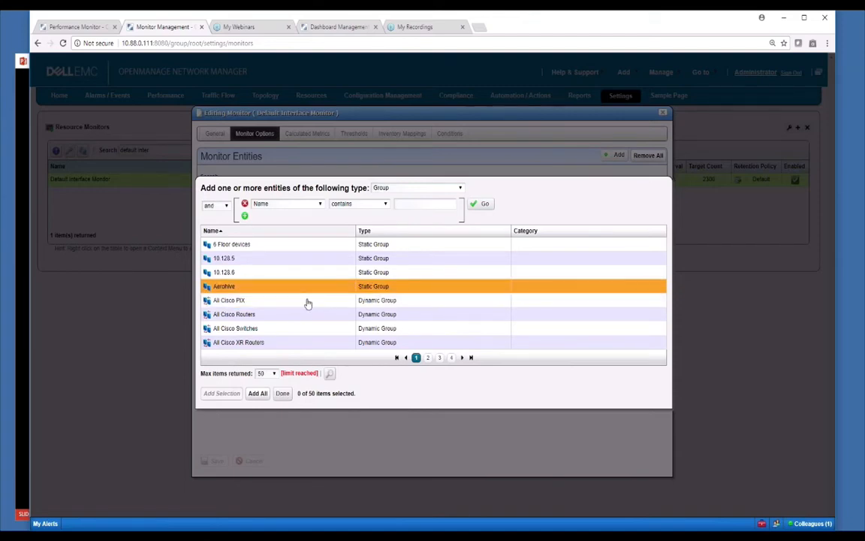
{"action": "left_click", "coordinate": [428, 358]}
{"action": "left_click", "coordinate": [439, 359]}
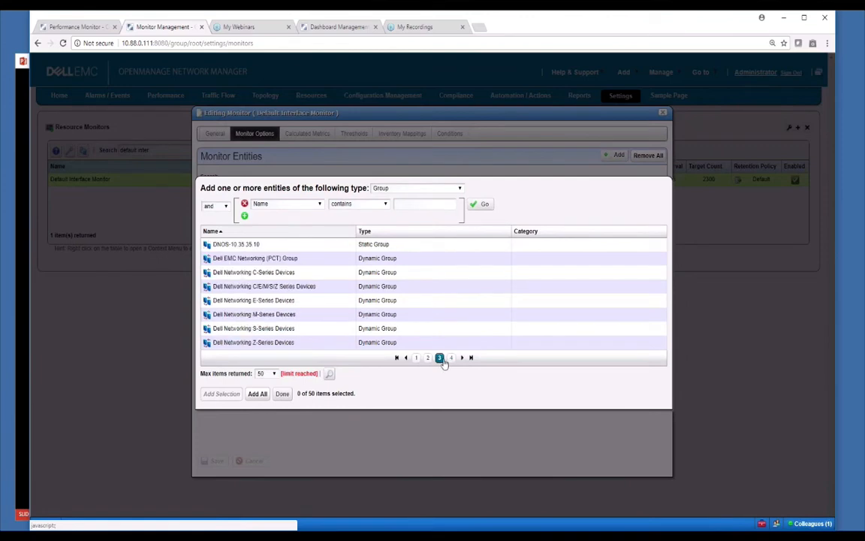
{"action": "left_click", "coordinate": [282, 392]}
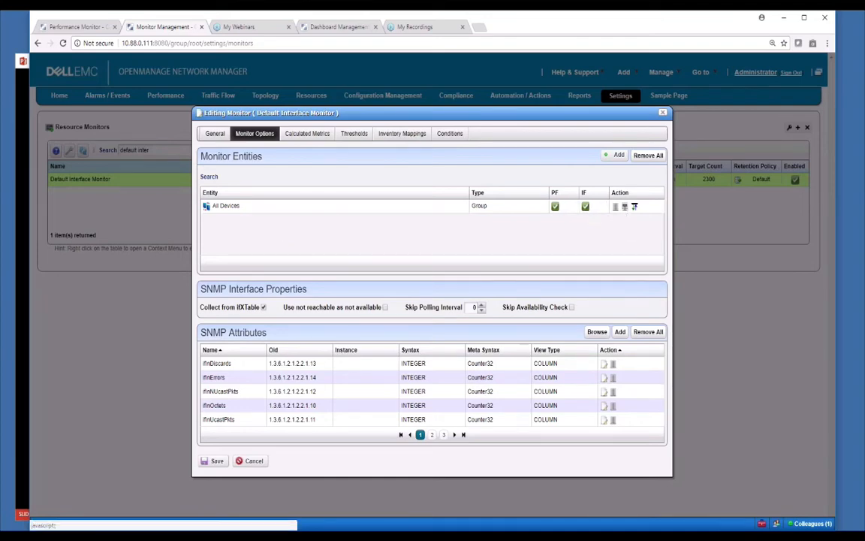
Inspect the port filter configuration of the All Devices monitor entity and close it without changes
{"action": "left_click", "coordinate": [626, 207]}
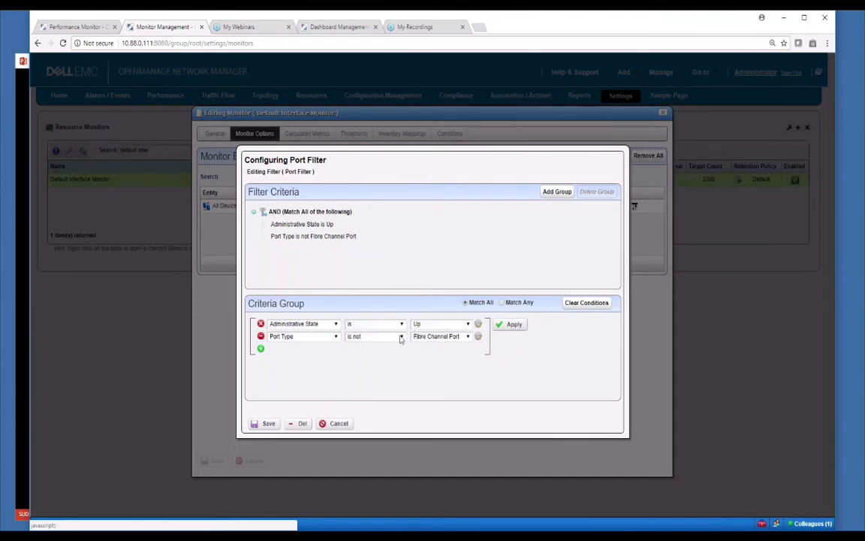
{"action": "left_click", "coordinate": [340, 424]}
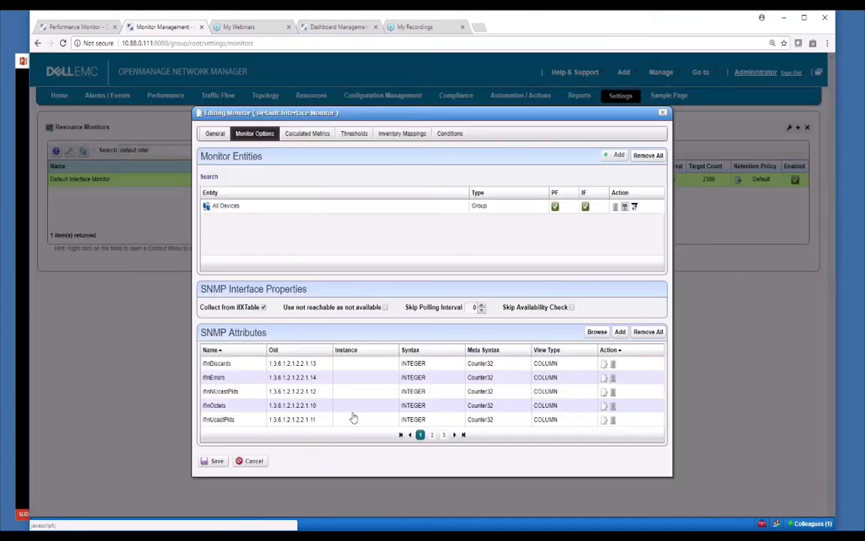
{"action": "left_click", "coordinate": [634, 207]}
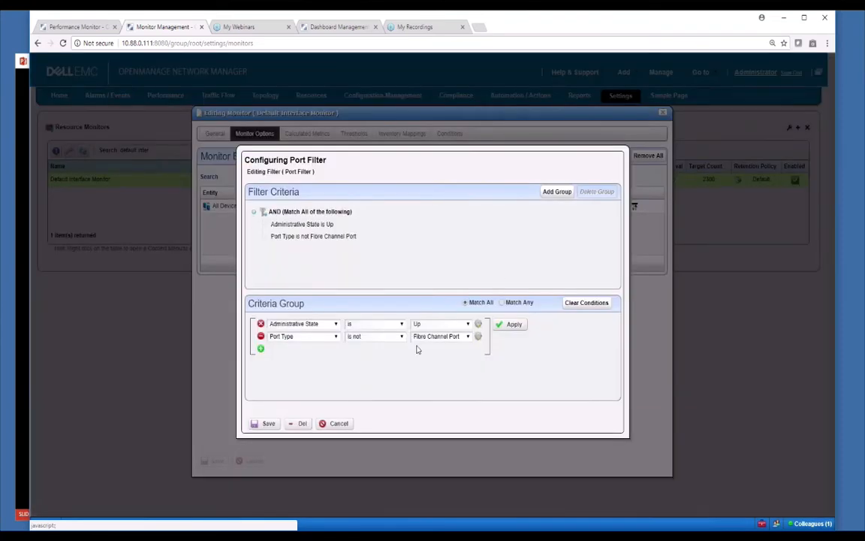
{"action": "left_click", "coordinate": [335, 422]}
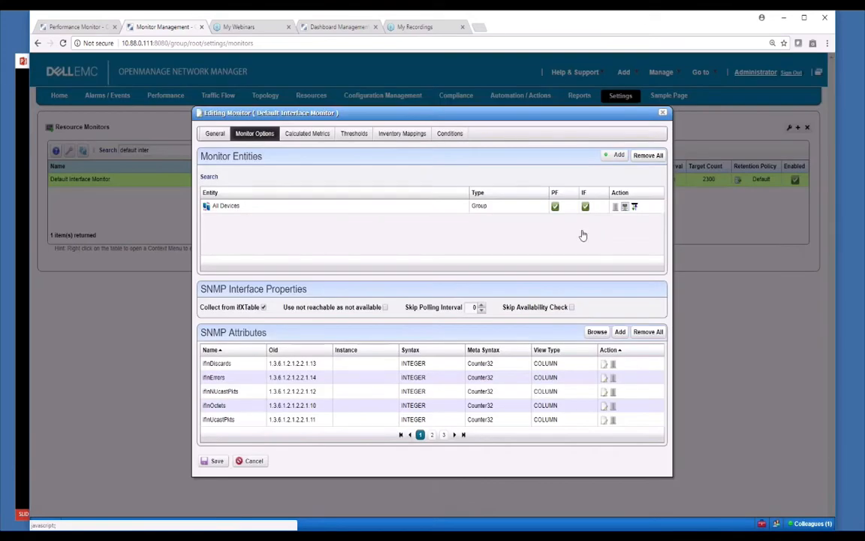
Remove the All Devices entity, then discard the edit and reopen the Default Interface Monitor's monitor options
{"action": "left_click", "coordinate": [616, 207]}
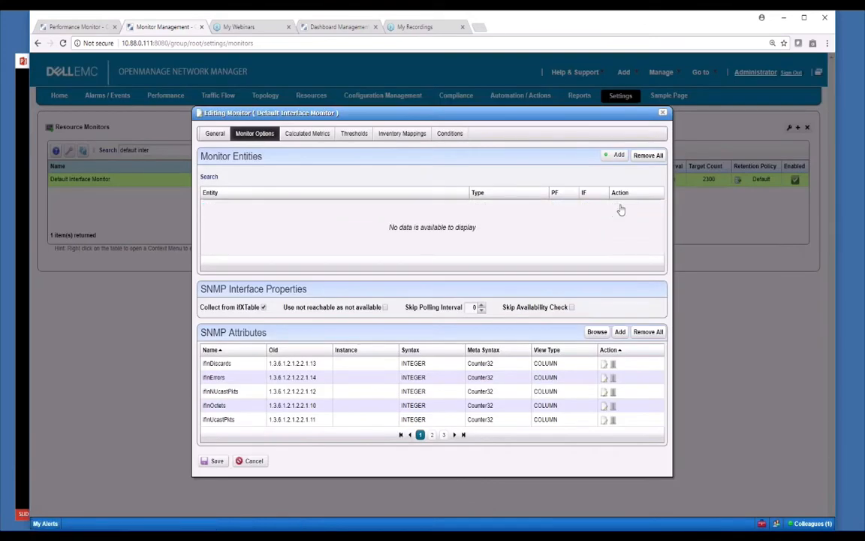
{"action": "left_click", "coordinate": [253, 461]}
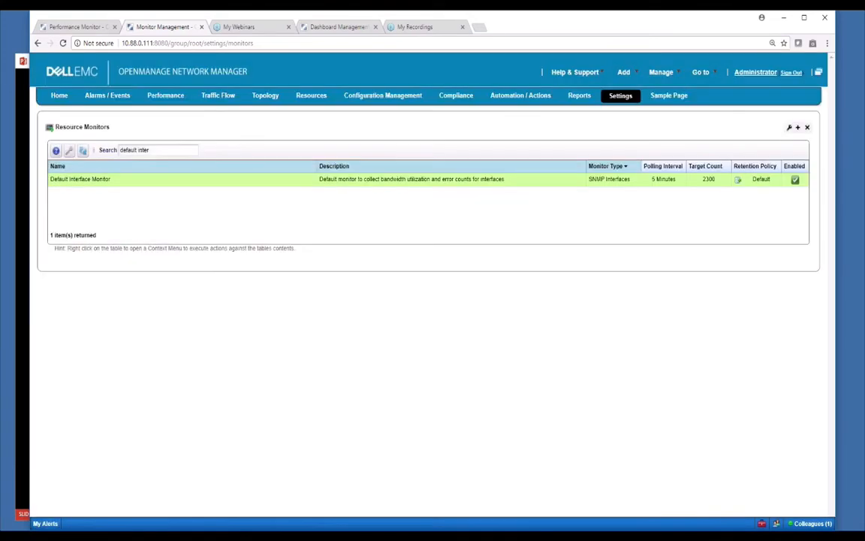
{"action": "right_click", "coordinate": [279, 182]}
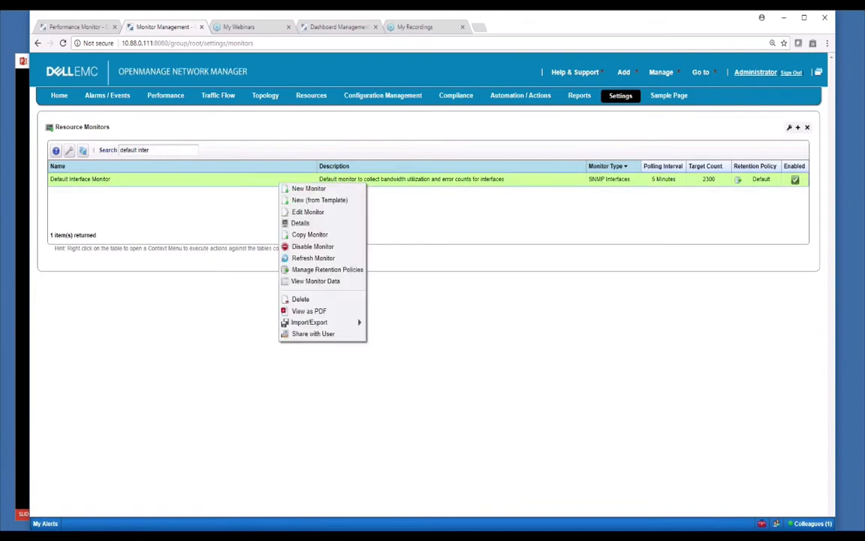
{"action": "left_click", "coordinate": [299, 212]}
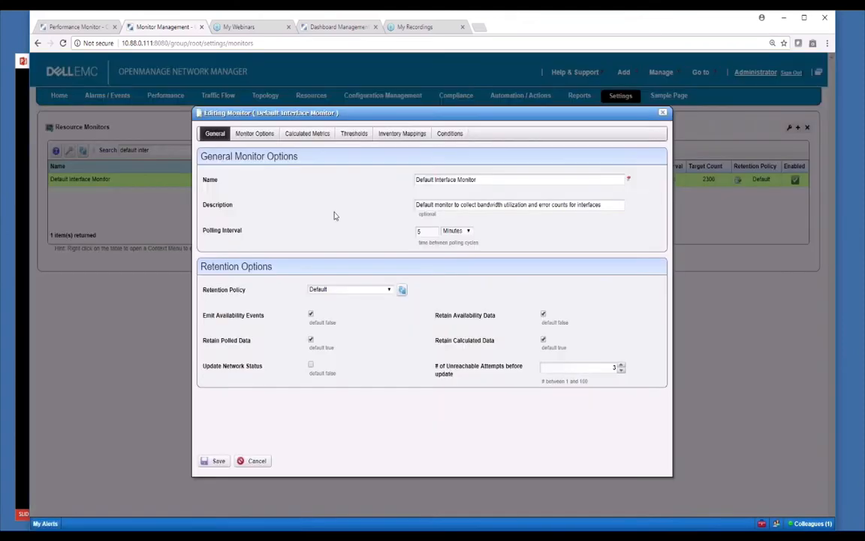
{"action": "left_click", "coordinate": [253, 134]}
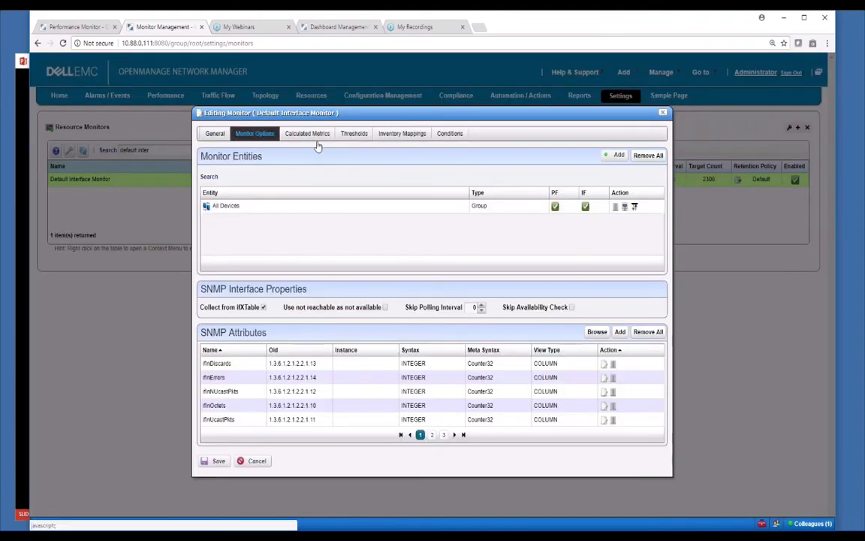
Inspect the interface filter of the All Devices entity and page through all the monitor's SNMP attributes
{"action": "left_click", "coordinate": [635, 207]}
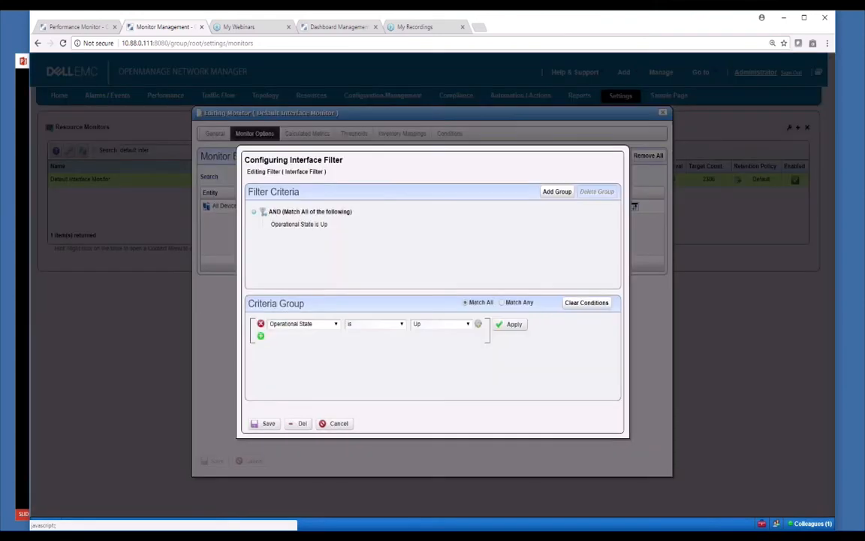
{"action": "left_click", "coordinate": [343, 425]}
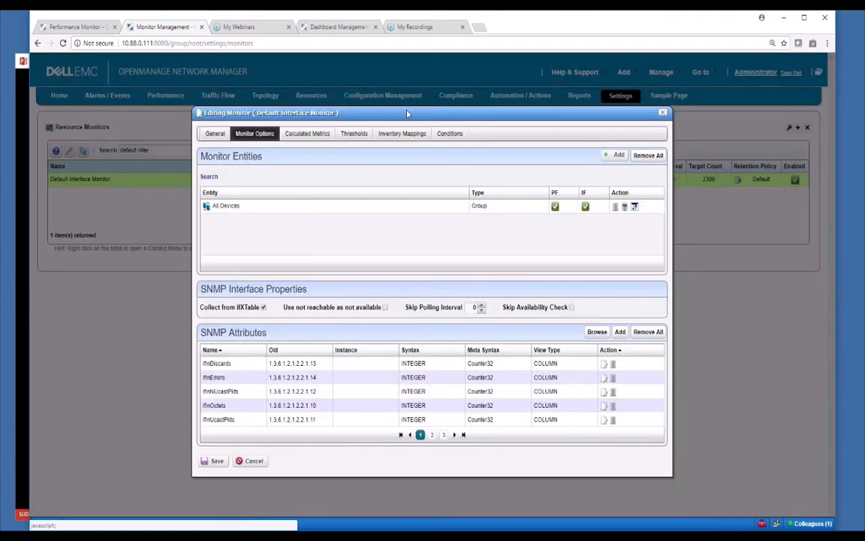
{"action": "left_click_drag", "start_coordinate": [406, 112], "coordinate": [389, 77]}
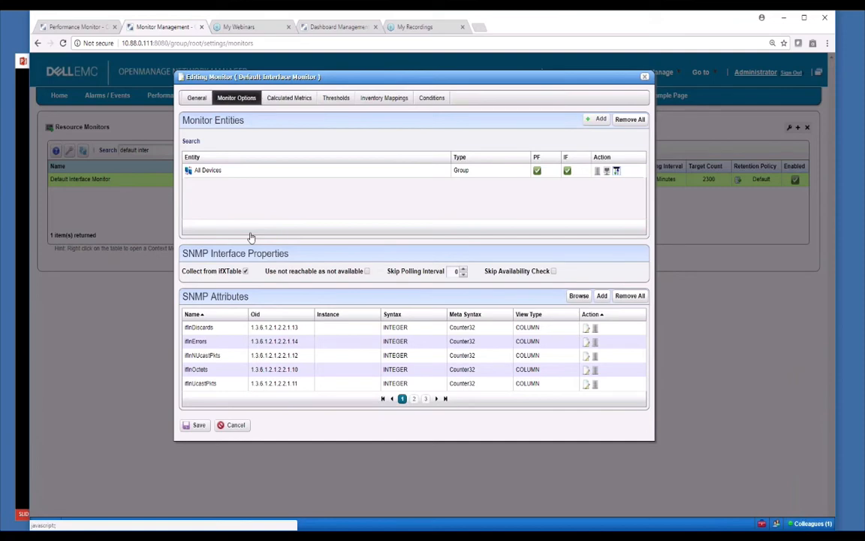
{"action": "left_click", "coordinate": [414, 399]}
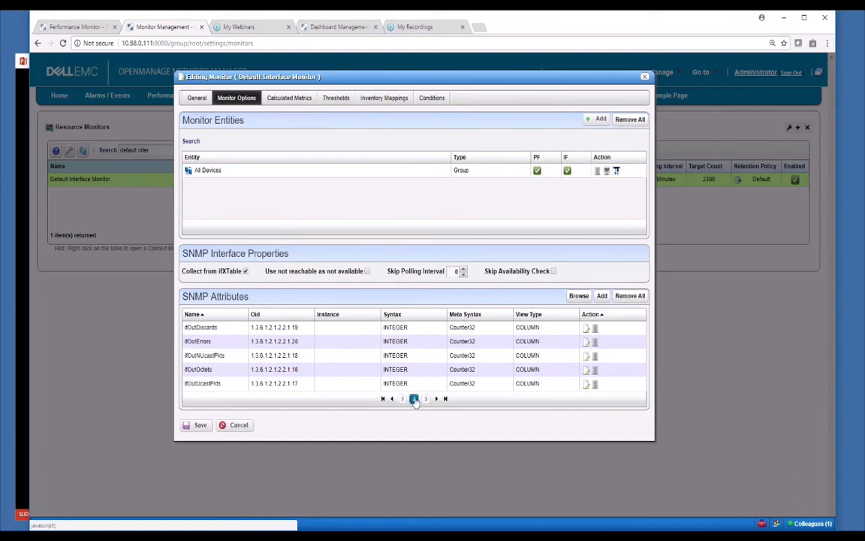
{"action": "left_click", "coordinate": [426, 399]}
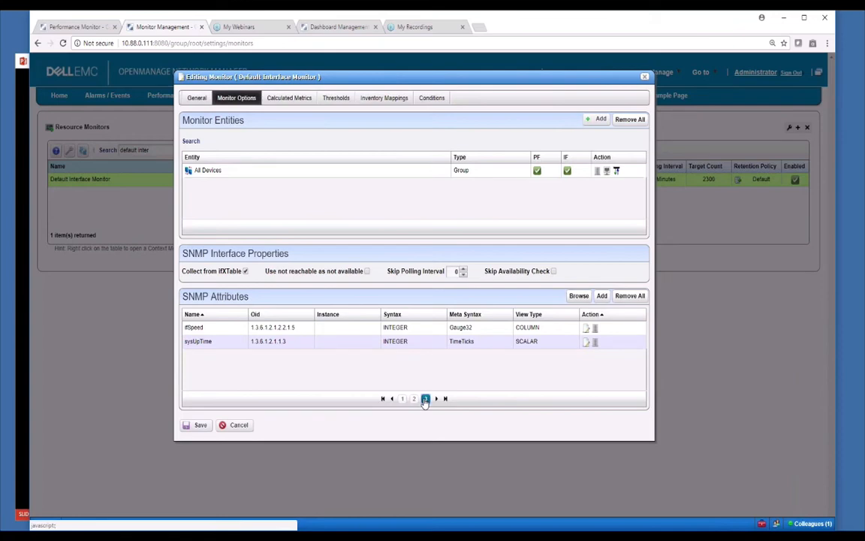
Review the calculated metrics and their formulas, comparing the attribute legend with the SNMP attributes in the monitor options
{"action": "left_click", "coordinate": [298, 102]}
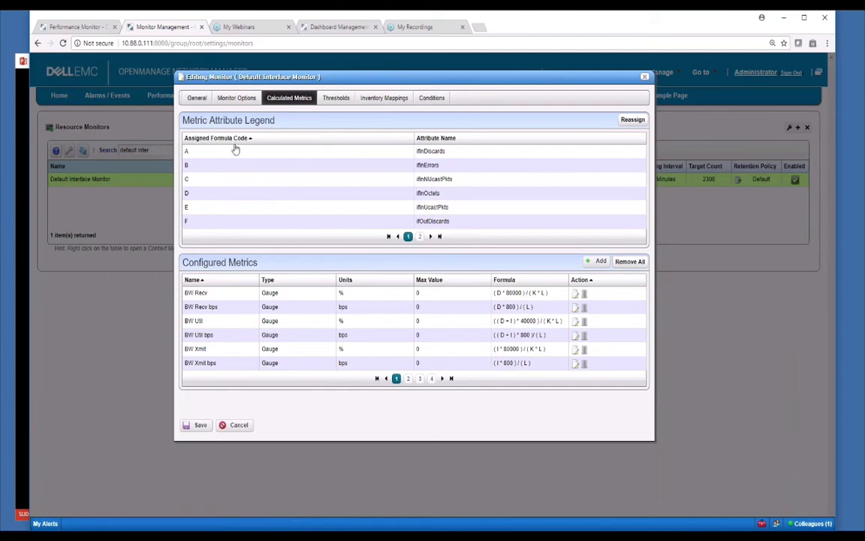
{"action": "left_click", "coordinate": [237, 99]}
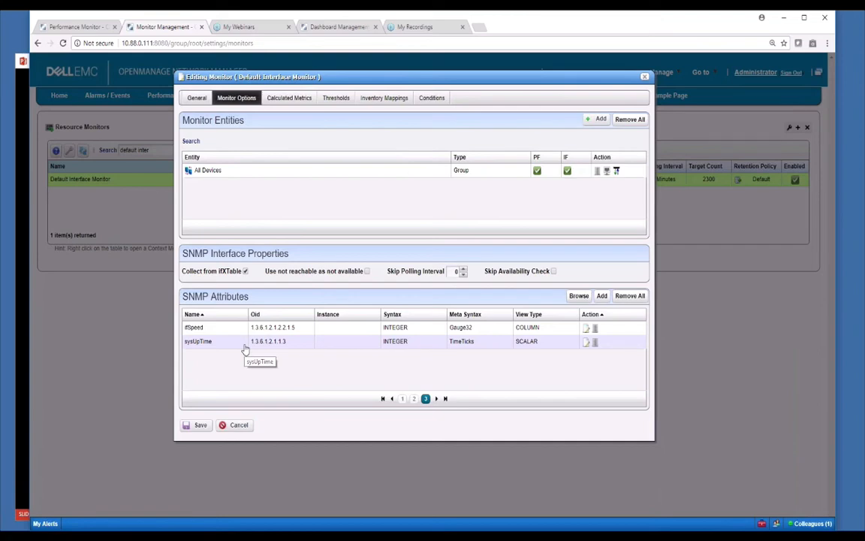
{"action": "left_click", "coordinate": [297, 103]}
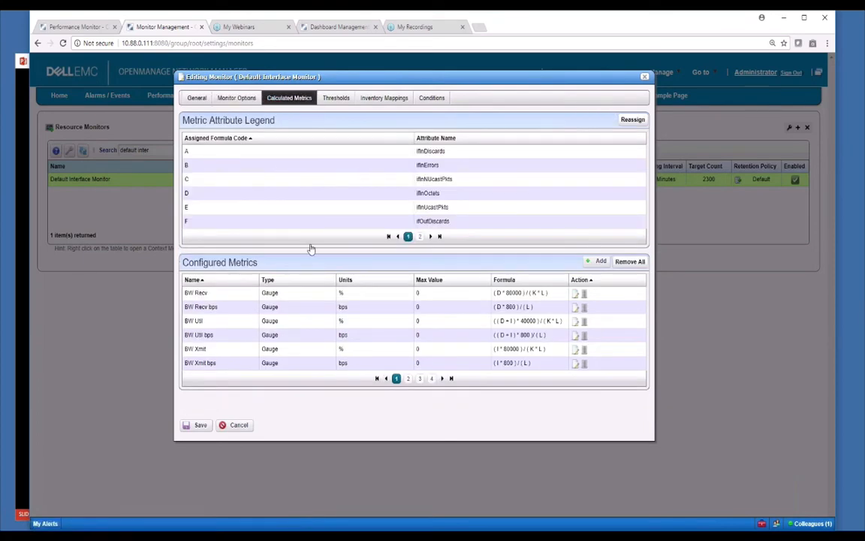
Review the configured thresholds and inspect the threshold intervals of the BW Recv attribute without changing them
{"action": "left_click", "coordinate": [336, 100]}
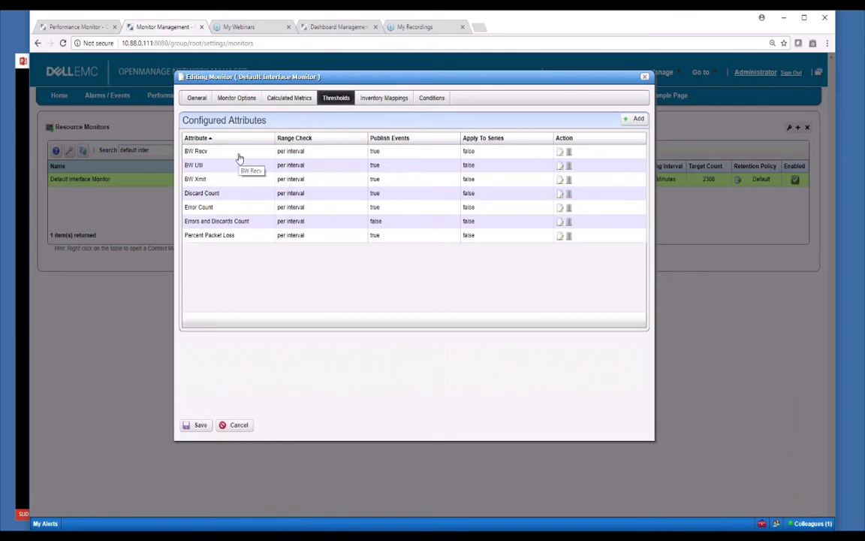
{"action": "left_click", "coordinate": [560, 152]}
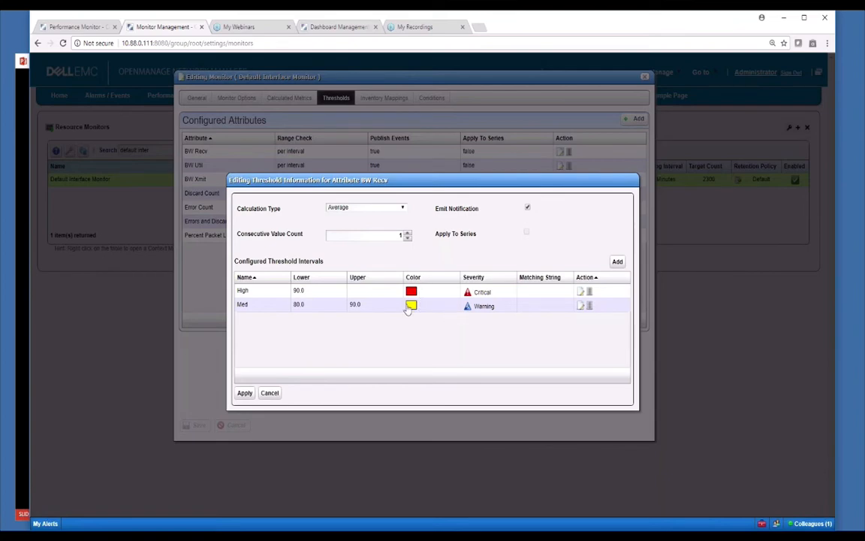
{"action": "left_click", "coordinate": [268, 395]}
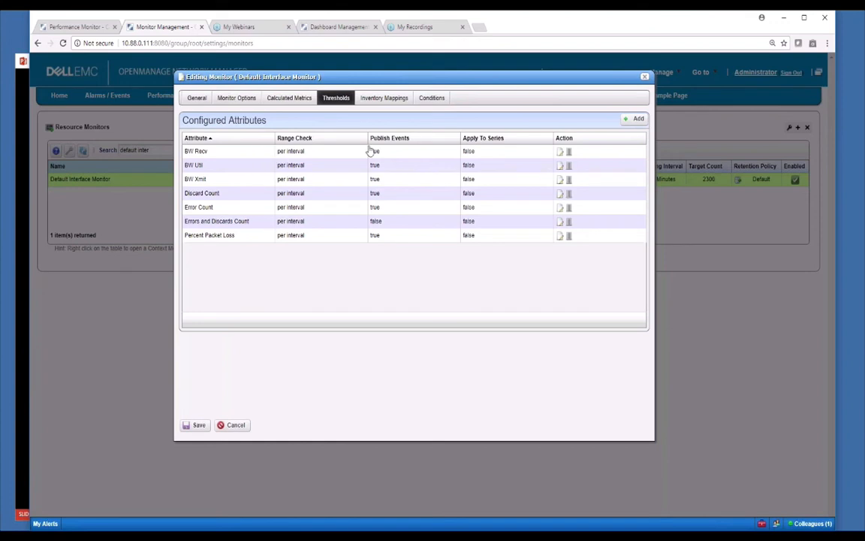
Start a new monitor condition named test with Alert enabled and severity Critical
{"action": "left_click", "coordinate": [432, 97]}
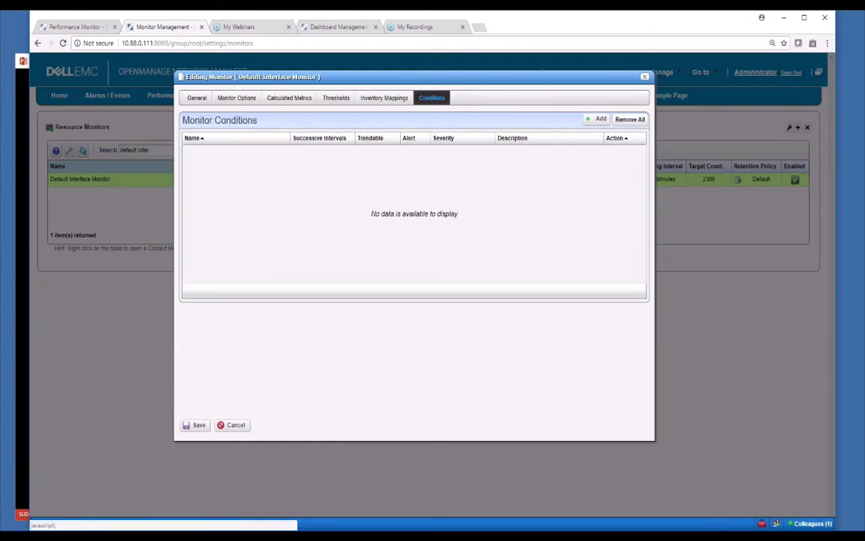
{"action": "left_click", "coordinate": [598, 119]}
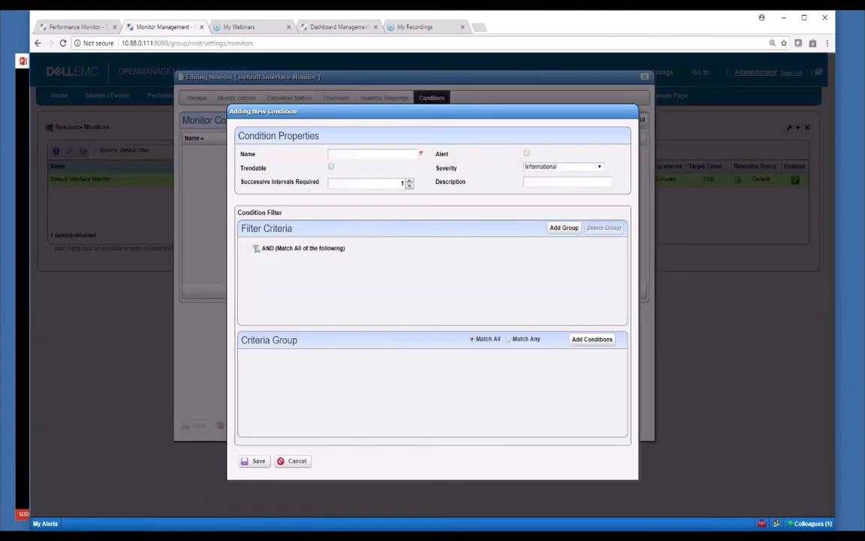
{"action": "left_click", "coordinate": [380, 153]}
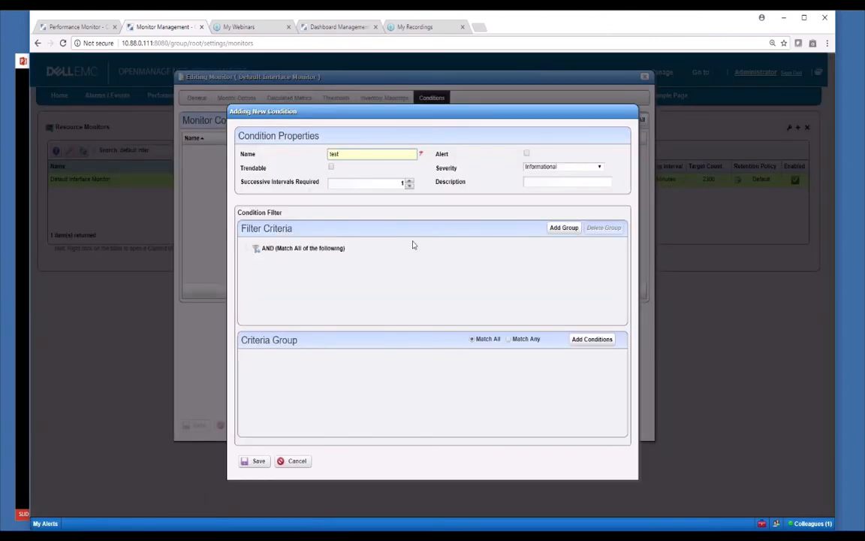
{"action": "left_click", "coordinate": [527, 153]}
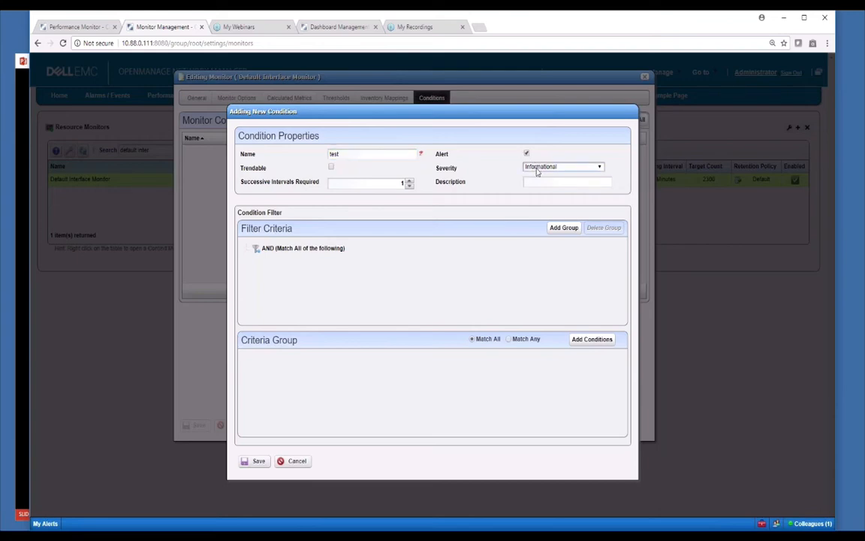
{"action": "left_click", "coordinate": [537, 168]}
{"action": "left_click", "coordinate": [496, 214]}
Give the condition a filter criterion of Packets Total greater than 100000
{"action": "left_click", "coordinate": [592, 339]}
{"action": "left_click", "coordinate": [409, 361]}
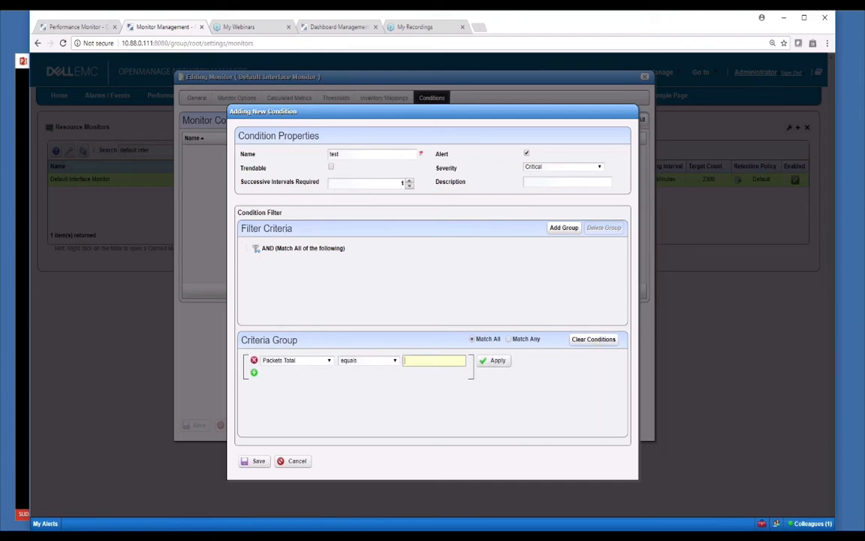
{"action": "left_click", "coordinate": [394, 361]}
{"action": "left_click", "coordinate": [368, 384]}
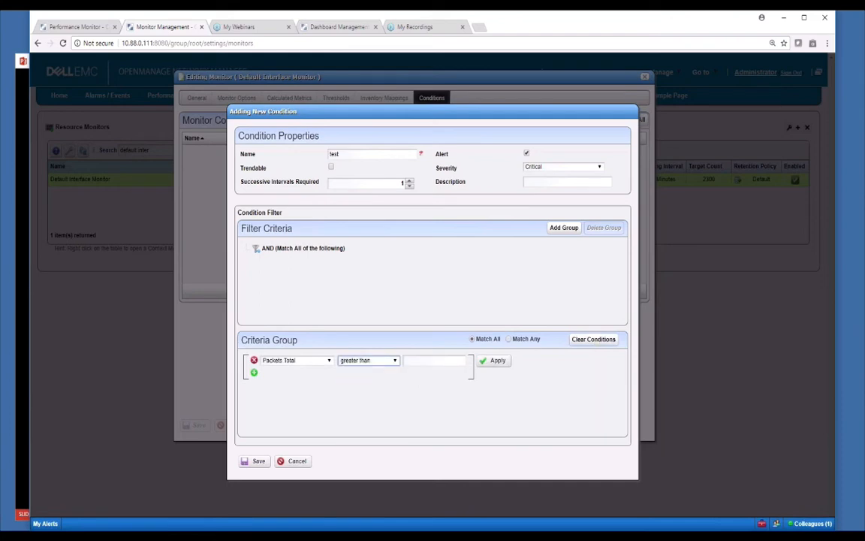
{"action": "left_click", "coordinate": [421, 361]}
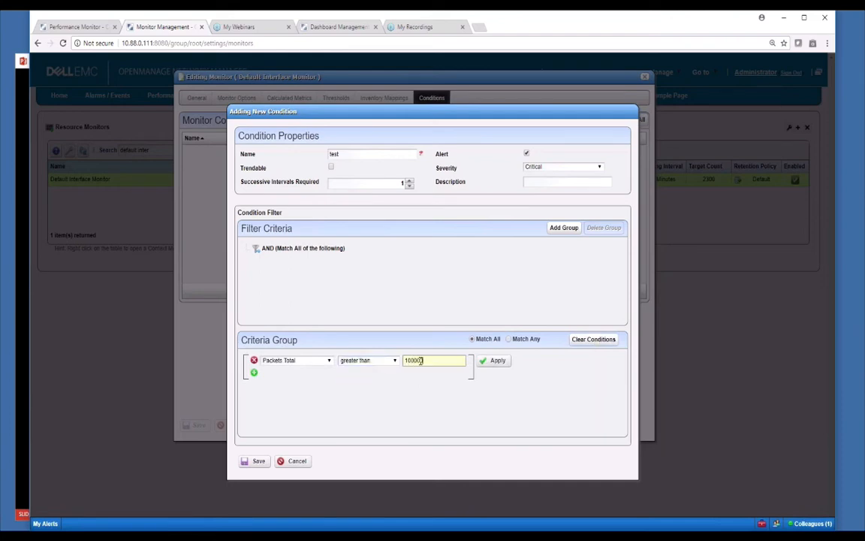
Fill in a second criterion, Packets In Errors greater than 500, then cancel the new condition
{"action": "left_click", "coordinate": [254, 373]}
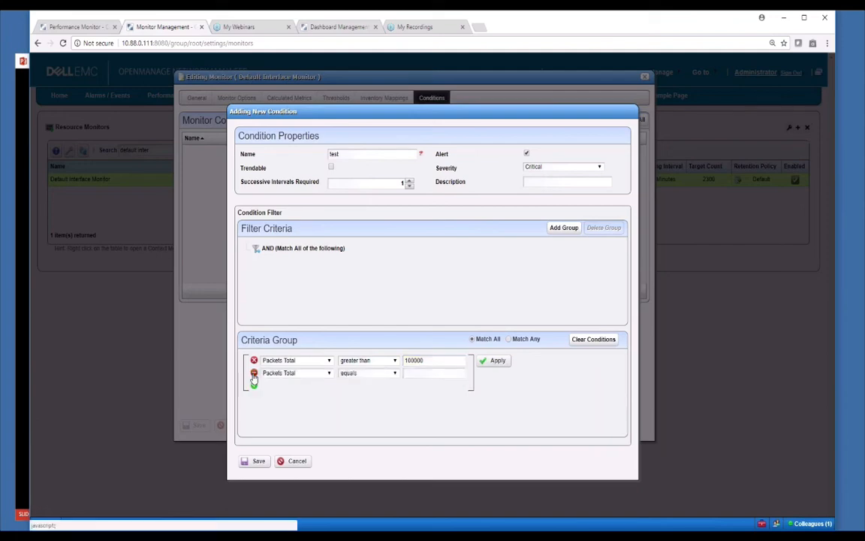
{"action": "left_click", "coordinate": [269, 373]}
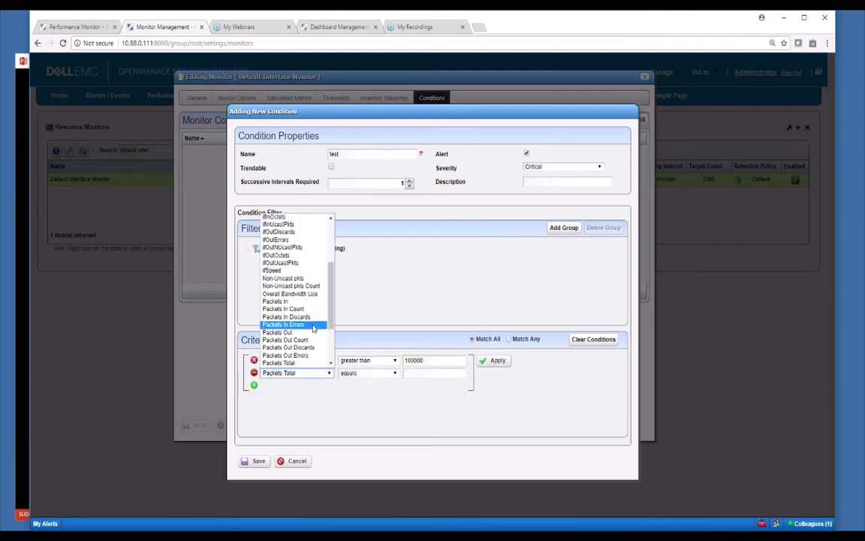
{"action": "left_click", "coordinate": [286, 323]}
{"action": "left_click", "coordinate": [379, 373]}
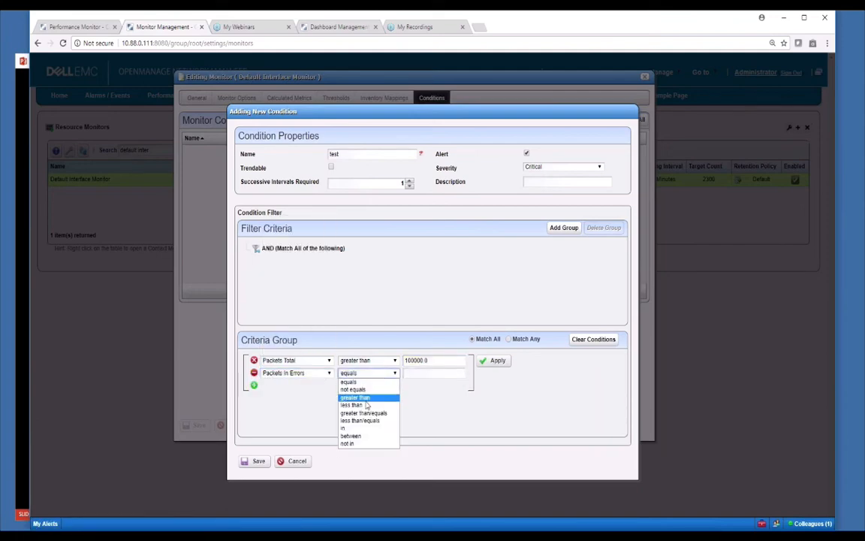
{"action": "left_click", "coordinate": [367, 396]}
{"action": "left_click", "coordinate": [433, 373]}
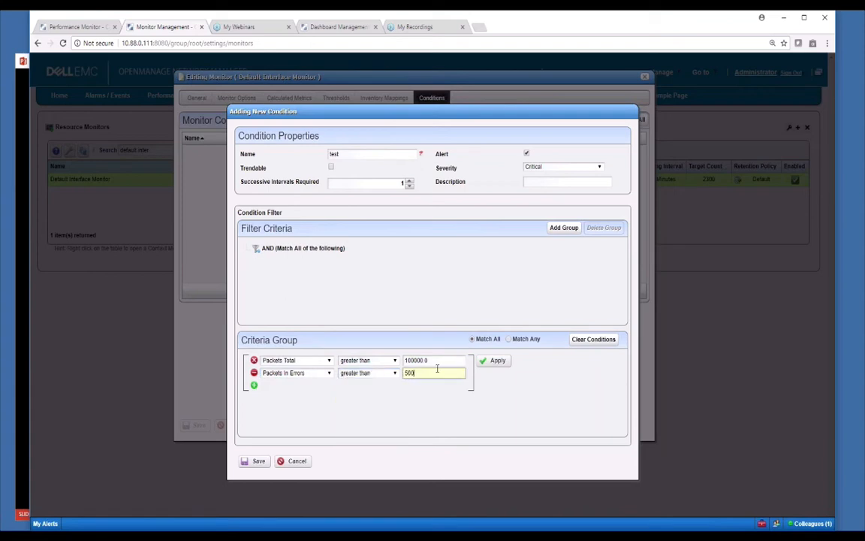
{"action": "left_click", "coordinate": [421, 421]}
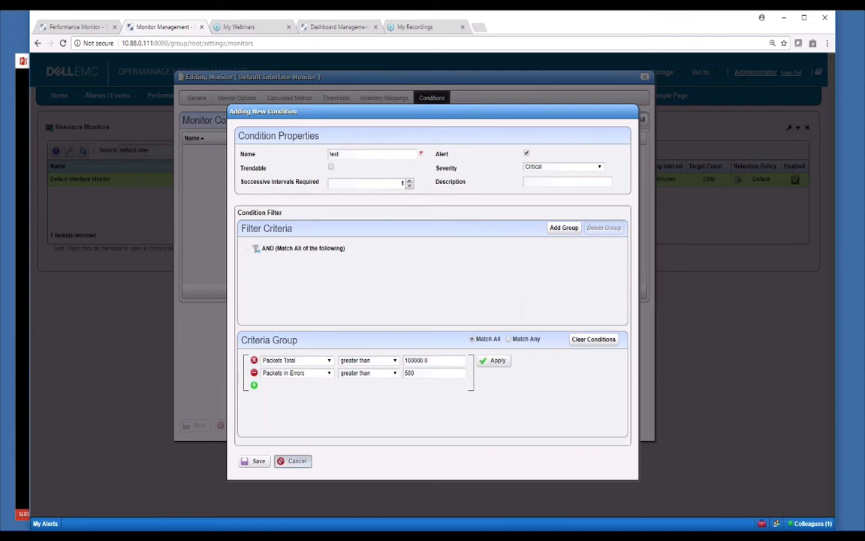
{"action": "left_click", "coordinate": [296, 461]}
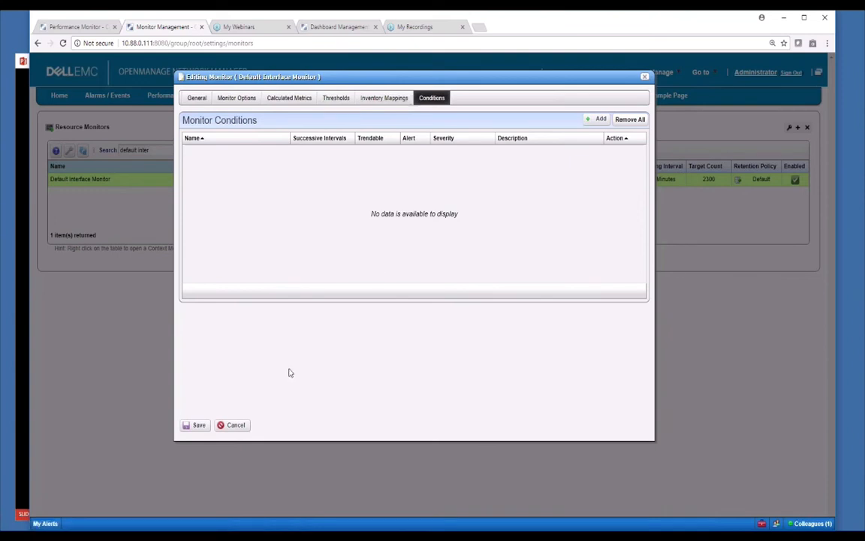
Close the Default Interface Monitor editor without saving and select that monitor in the resource monitors list
{"action": "left_click", "coordinate": [230, 425]}
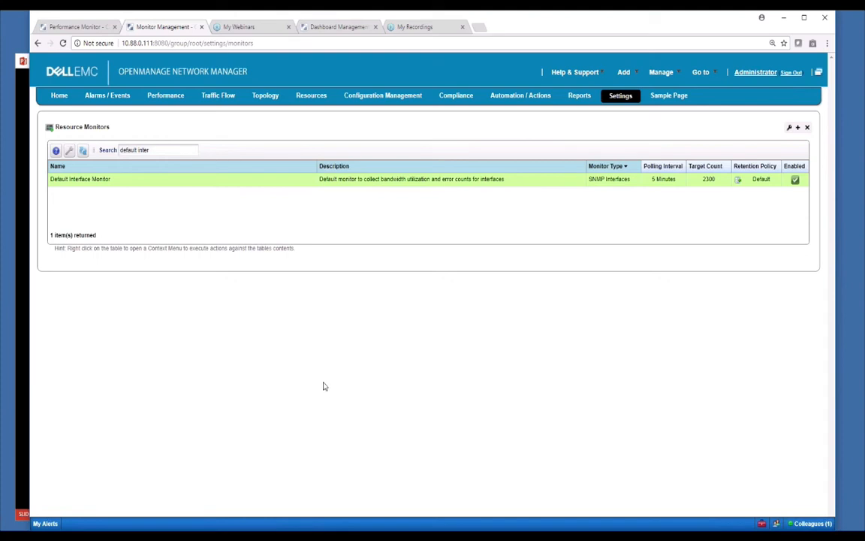
{"action": "right_click", "coordinate": [263, 185]}
{"action": "left_click", "coordinate": [270, 185]}
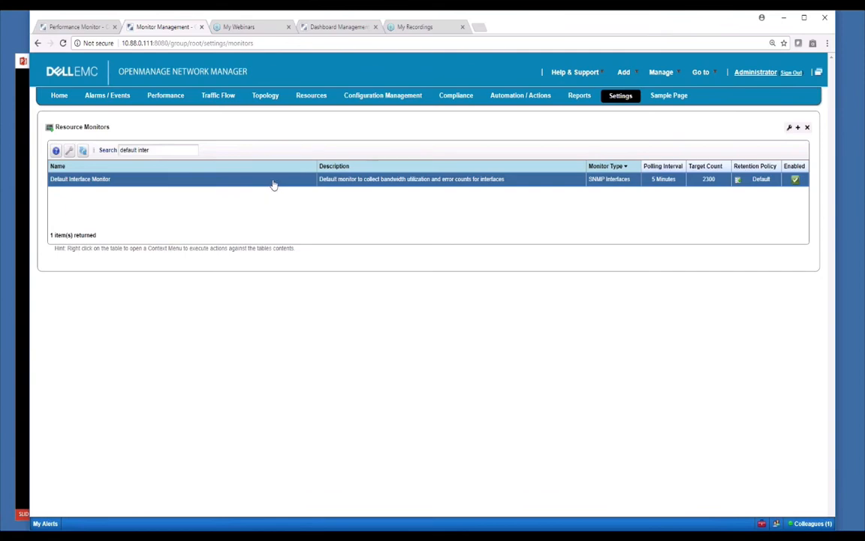
View the Default Interface Monitor's collected data and add the Availability (%) and BW Recv bps (bps) Max columns to the table
{"action": "right_click", "coordinate": [271, 184]}
{"action": "left_click", "coordinate": [312, 277]}
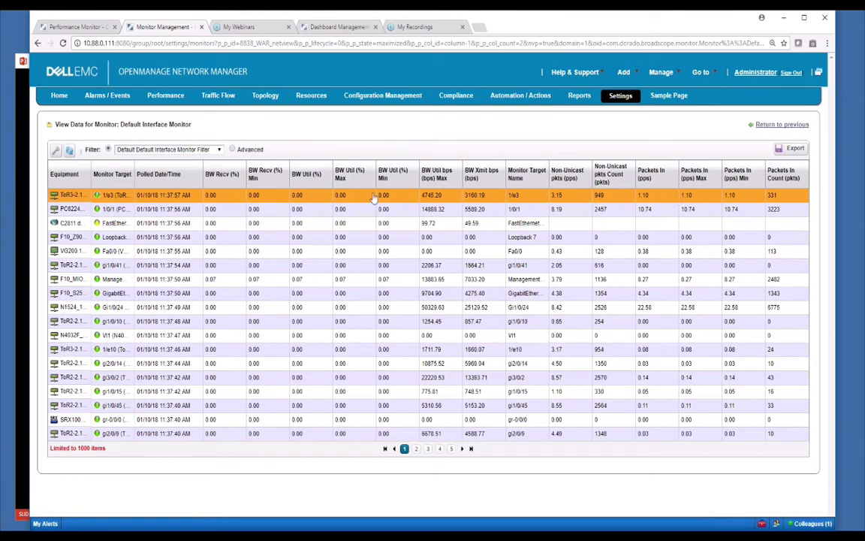
{"action": "left_click", "coordinate": [55, 150]}
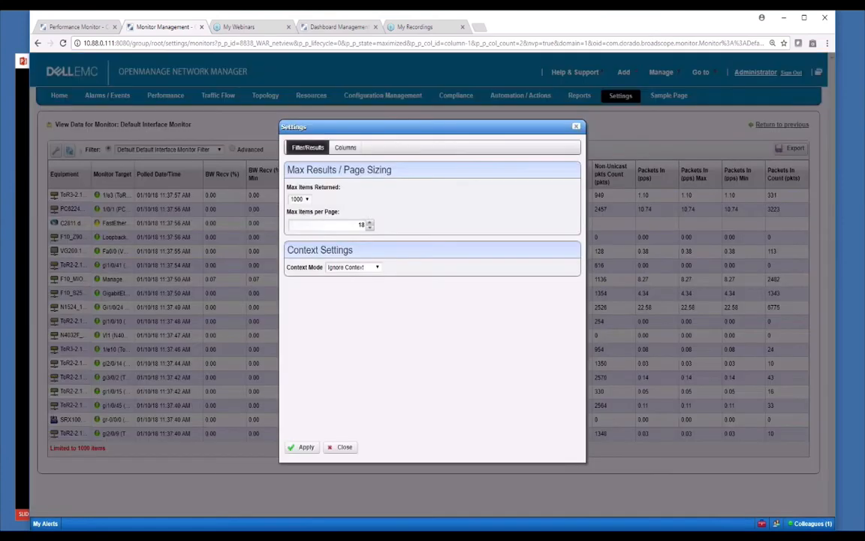
{"action": "left_click", "coordinate": [346, 147]}
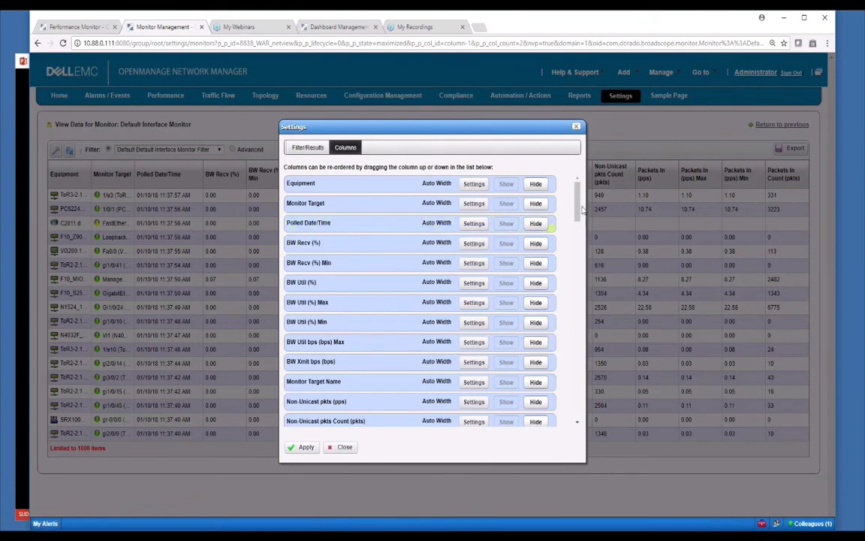
{"action": "left_click_drag", "start_coordinate": [578, 201], "coordinate": [578, 252]}
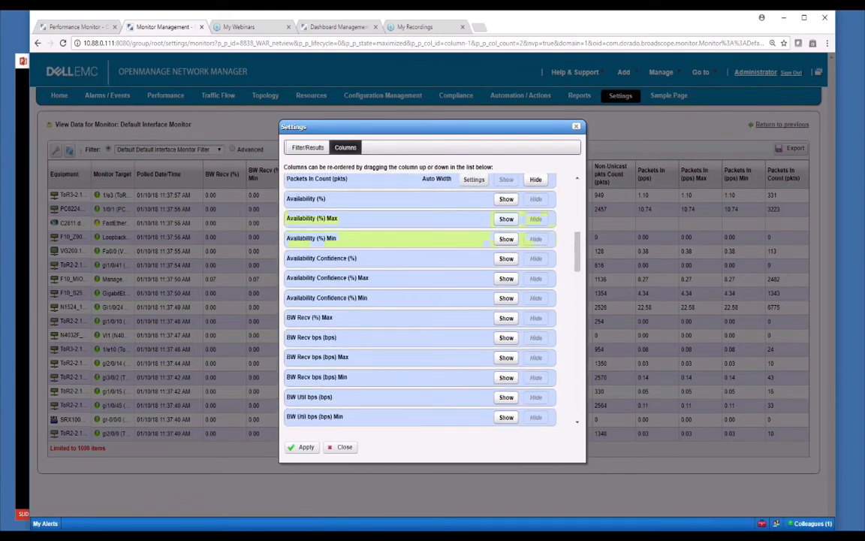
{"action": "left_click", "coordinate": [506, 199]}
{"action": "left_click", "coordinate": [506, 357]}
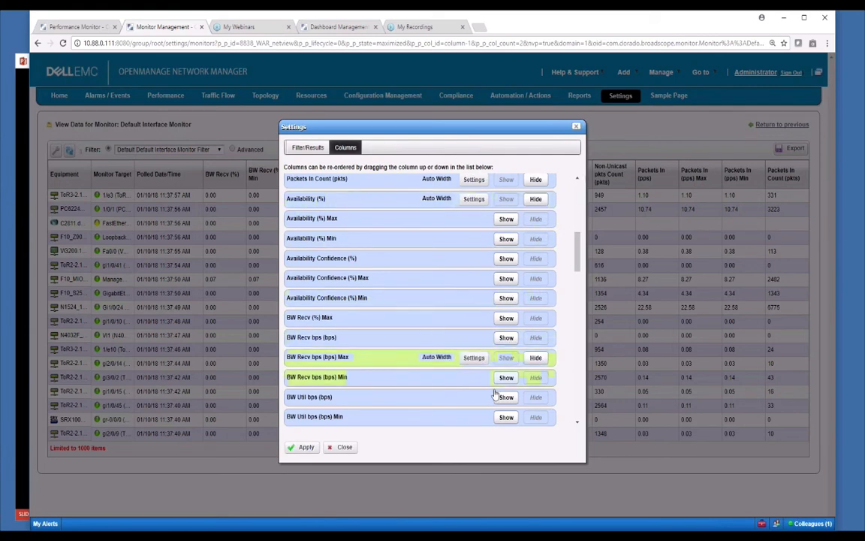
{"action": "left_click", "coordinate": [304, 447]}
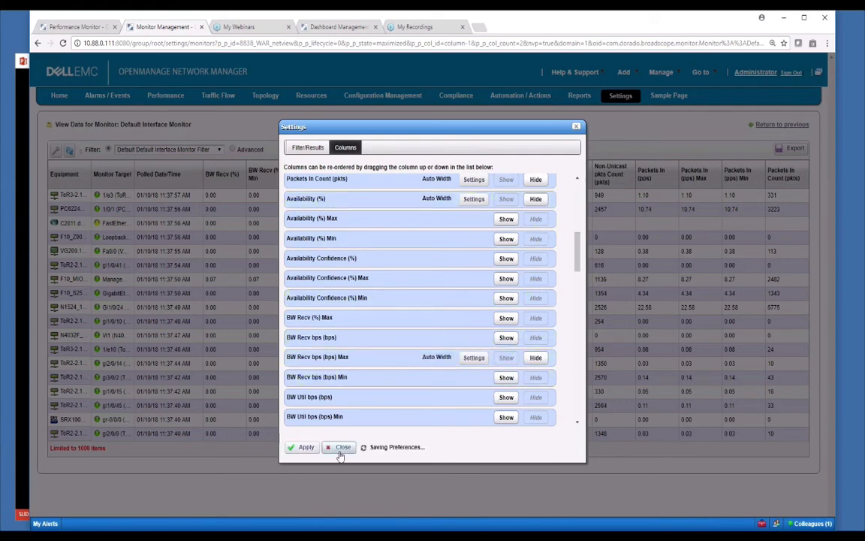
{"action": "left_click", "coordinate": [342, 449]}
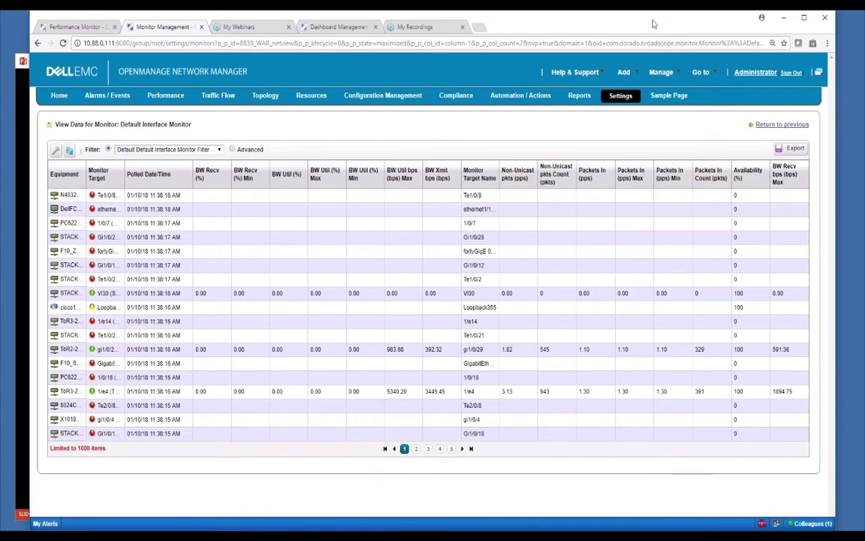
Go to the Performance page and show the available row limits for the Top CPU Utilization portlet
{"action": "mouse_move", "coordinate": [587, 19]}
{"action": "left_mouse_down"}
{"action": "mouse_move", "coordinate": [486, 42]}
{"action": "mouse_move", "coordinate": [643, 21]}
{"action": "mouse_move", "coordinate": [541, 27]}
{"action": "mouse_move", "coordinate": [628, 27]}
{"action": "mouse_move", "coordinate": [602, 25]}
{"action": "left_mouse_up"}
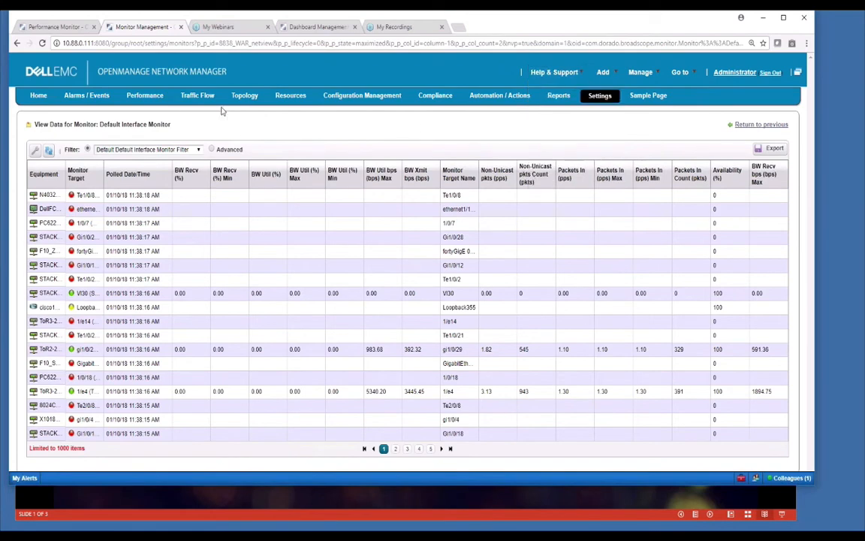
{"action": "left_click", "coordinate": [145, 98]}
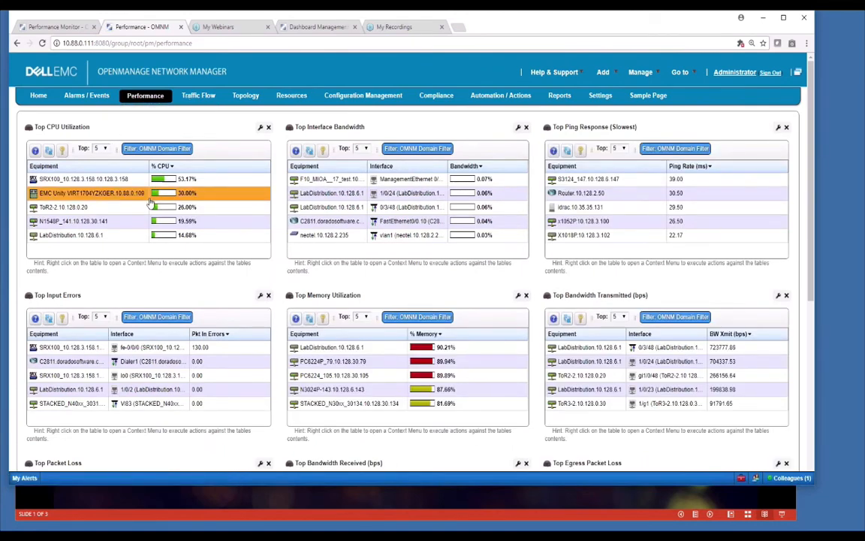
{"action": "left_click", "coordinate": [100, 149]}
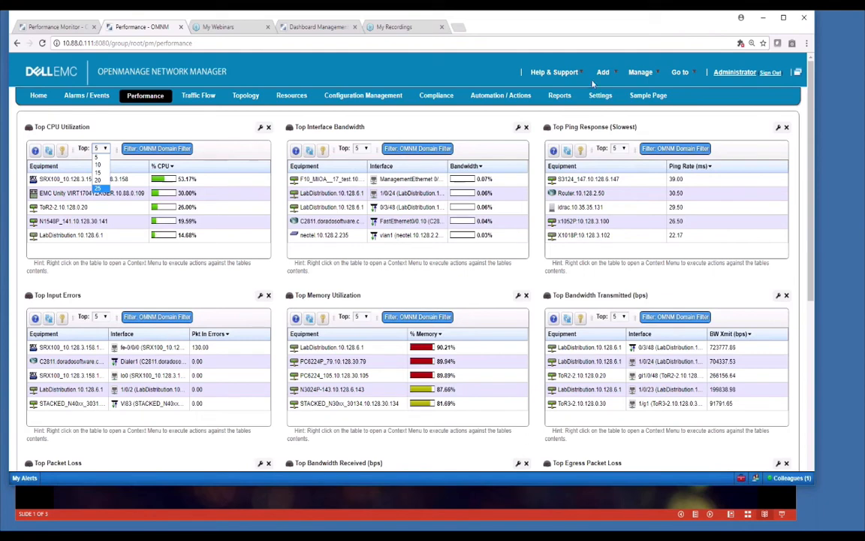
Search the addable applications for "perf", review the performance portlets on offer, and close the catalogue without adding any
{"action": "mouse_move", "coordinate": [602, 74]}
{"action": "left_click", "coordinate": [612, 107]}
{"action": "left_click", "coordinate": [612, 107]}
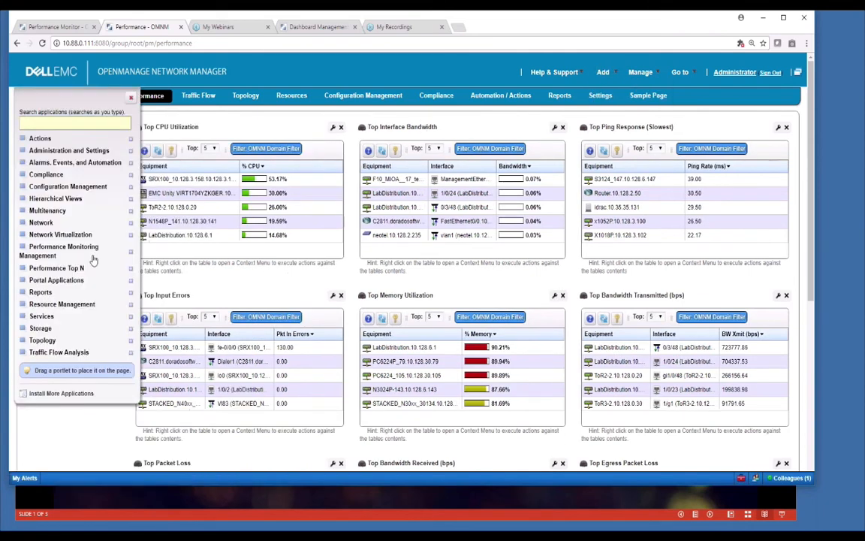
{"action": "left_click", "coordinate": [79, 125]}
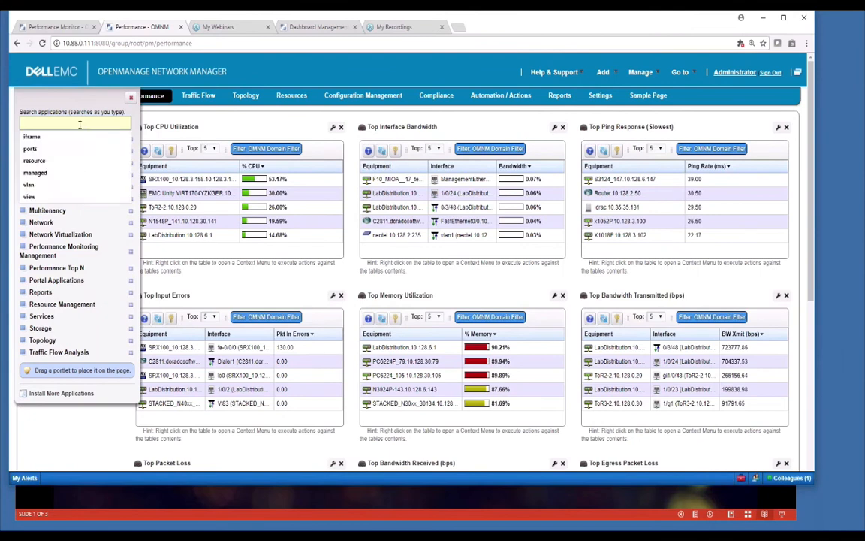
{"action": "type", "text": "perf"}
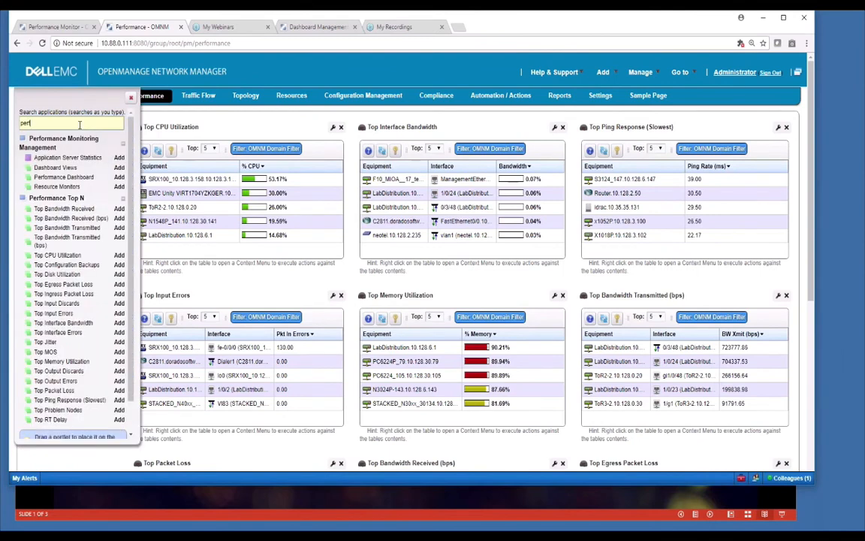
{"action": "scroll", "coordinate": [121, 252], "scroll_direction": "down", "scroll_amount": 2}
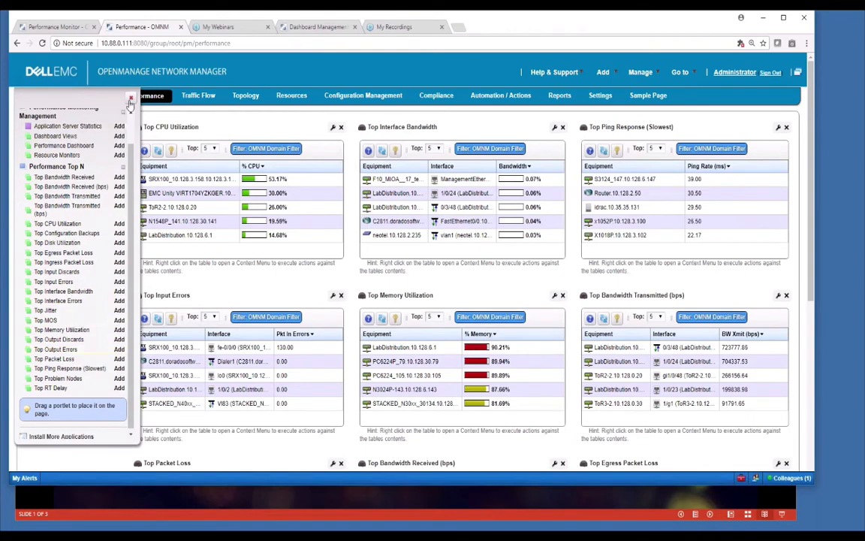
{"action": "left_click", "coordinate": [132, 101]}
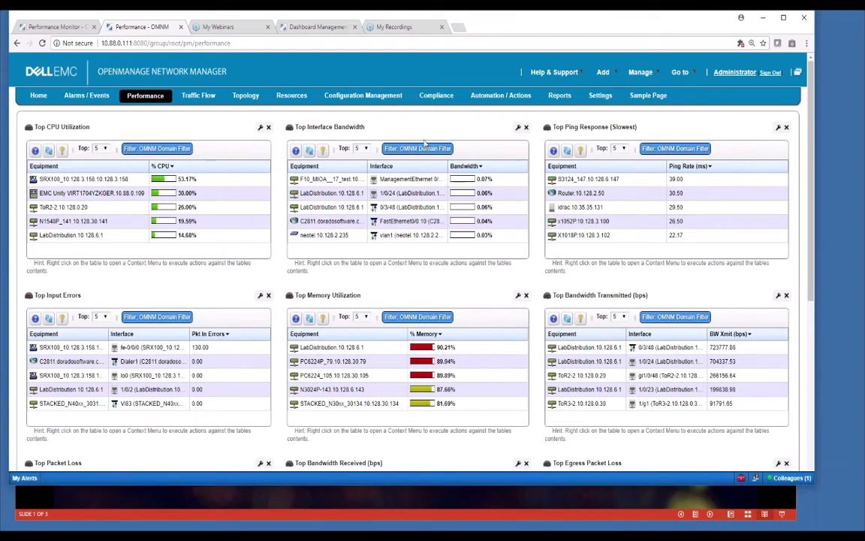
Open the MySimple dashboard view for editing in Dashboard Management, review its entities and attributes, and save it
{"action": "mouse_move", "coordinate": [145, 98]}
{"action": "left_click", "coordinate": [154, 125]}
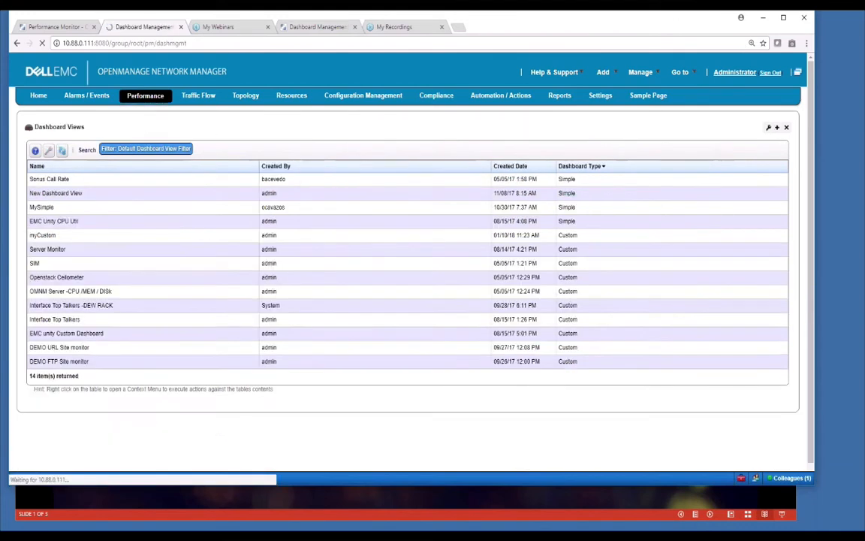
{"action": "right_click", "coordinate": [132, 208]}
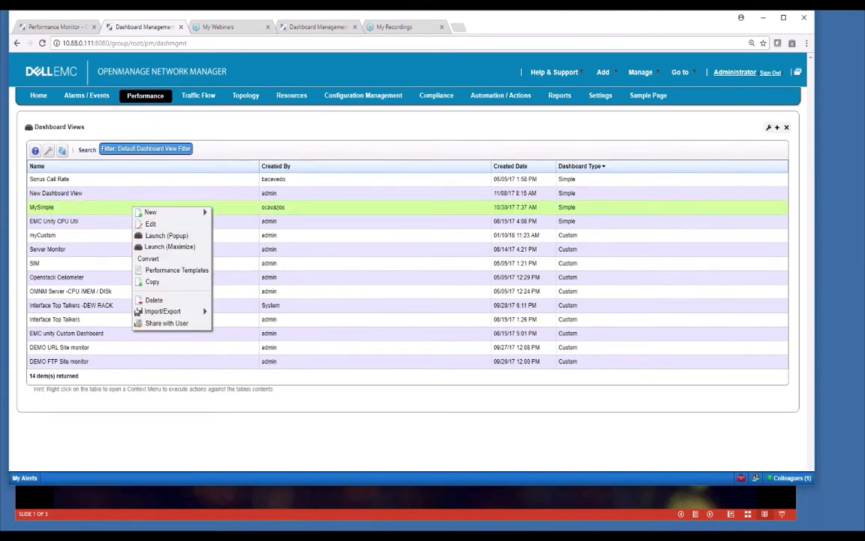
{"action": "left_click", "coordinate": [150, 224]}
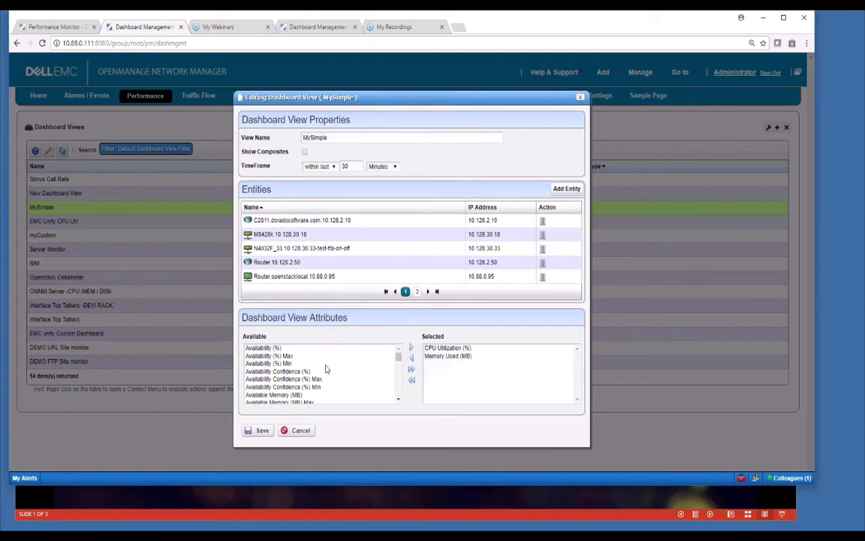
{"action": "mouse_move", "coordinate": [399, 359]}
{"action": "left_mouse_down"}
{"action": "mouse_move", "coordinate": [399, 398]}
{"action": "mouse_move", "coordinate": [399, 355]}
{"action": "left_mouse_up"}
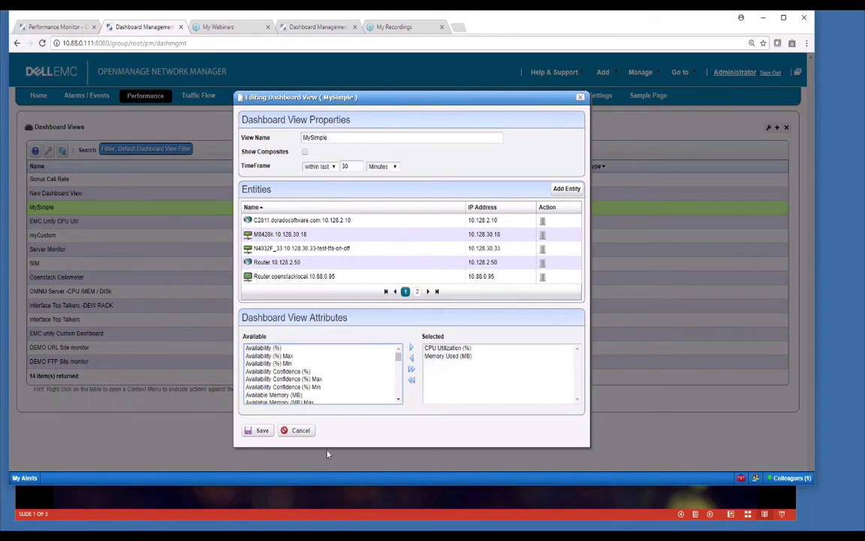
{"action": "left_click", "coordinate": [264, 431]}
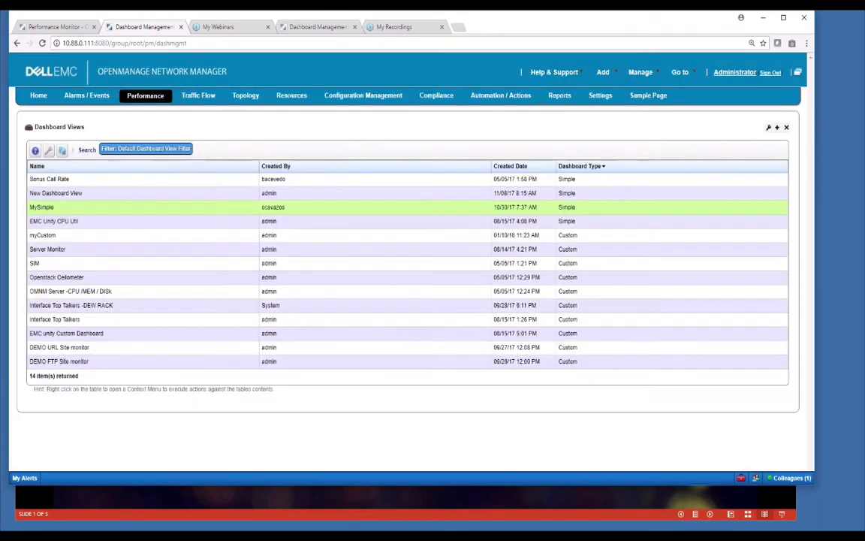
Launch the MySimple dashboard in a popup, examine its CPU utilization and memory used charts, and close it
{"action": "right_click", "coordinate": [156, 208]}
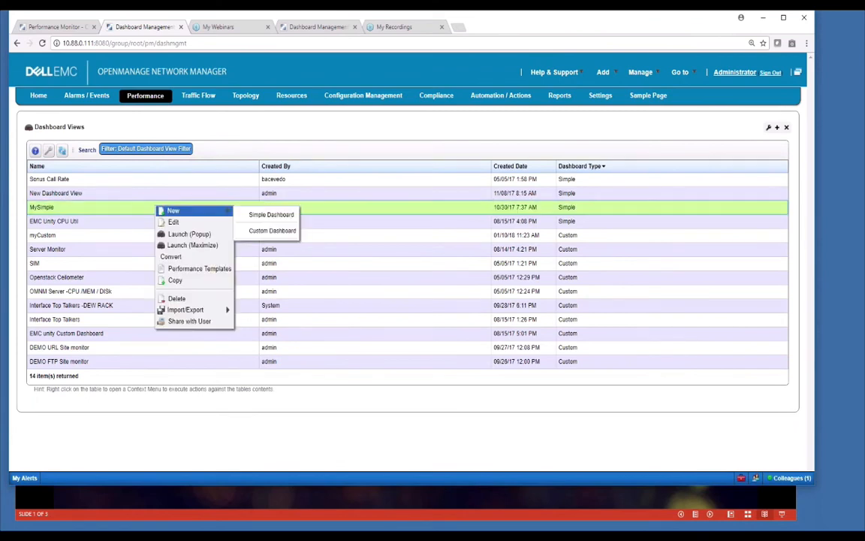
{"action": "left_click", "coordinate": [180, 236]}
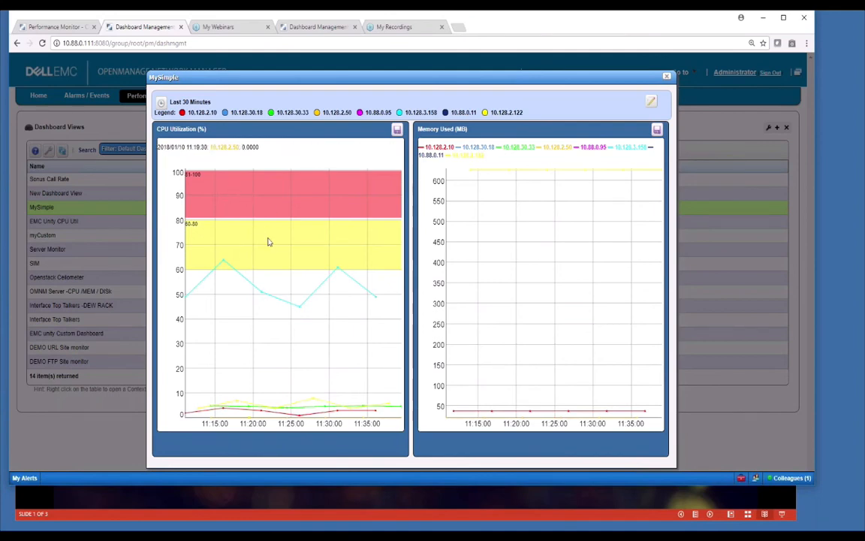
{"action": "left_click", "coordinate": [667, 76]}
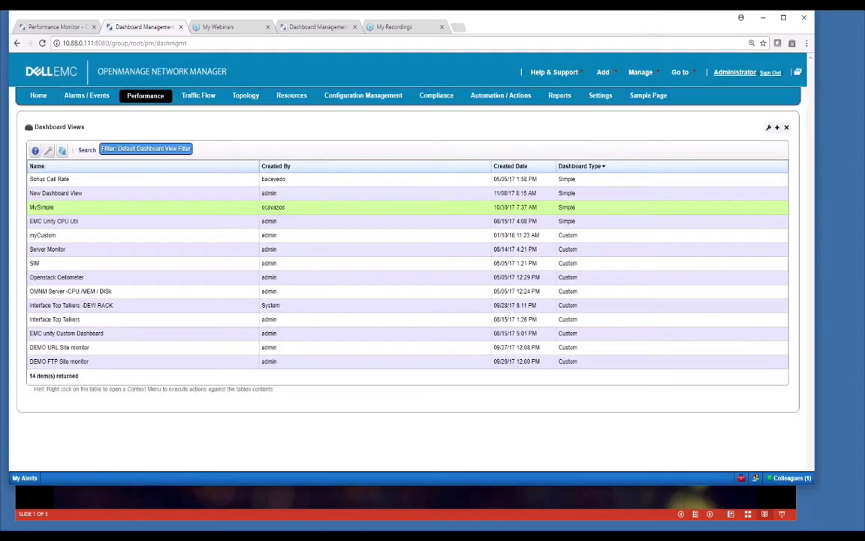
Open the myCustom dashboard view for editing and inspect the MyCustom -DIAL component's settings and component types, leaving them unchanged
{"action": "right_click", "coordinate": [96, 237]}
{"action": "left_click", "coordinate": [115, 255]}
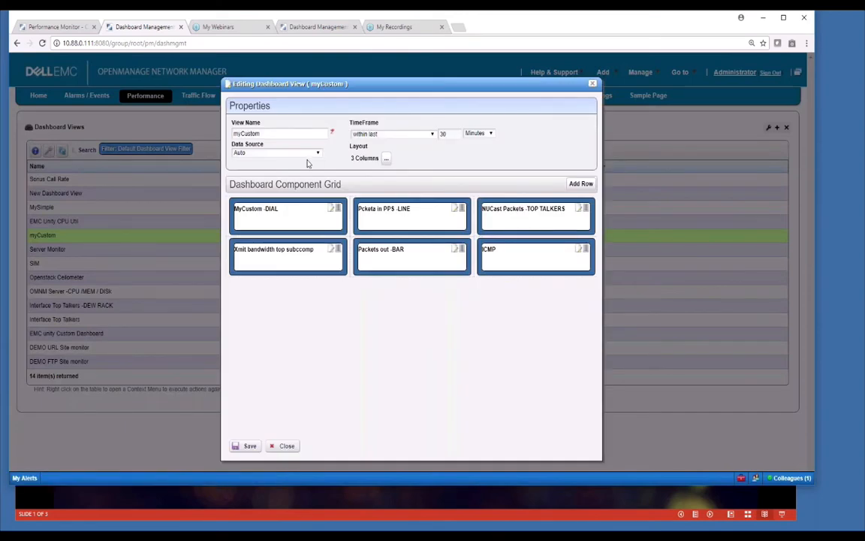
{"action": "left_click", "coordinate": [330, 212]}
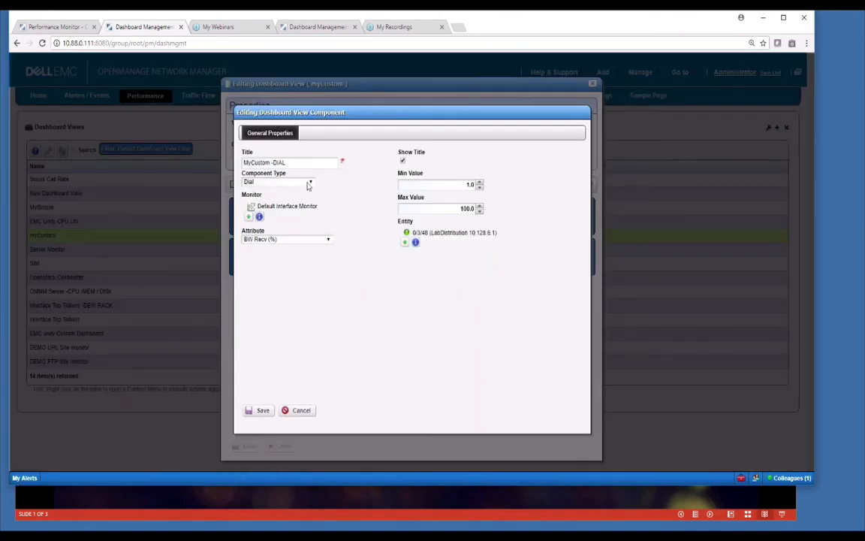
{"action": "left_click", "coordinate": [309, 183]}
{"action": "left_click", "coordinate": [308, 184]}
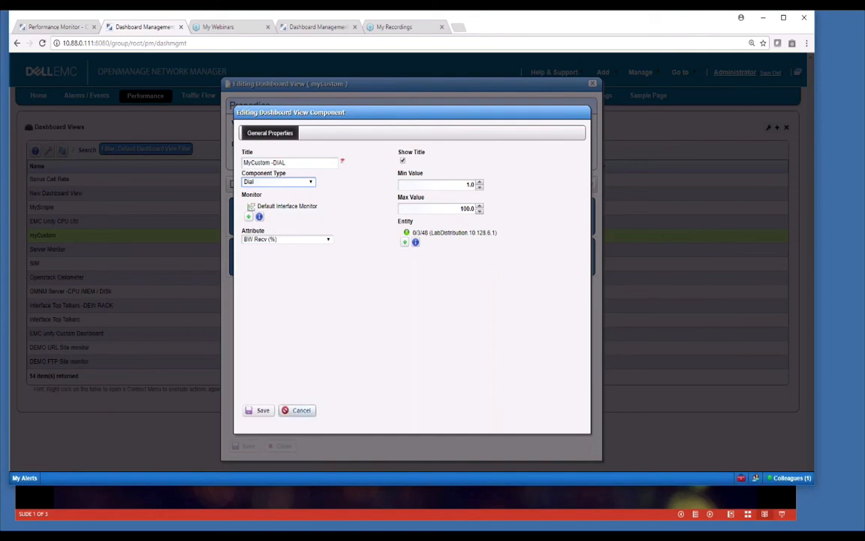
{"action": "left_click", "coordinate": [298, 410]}
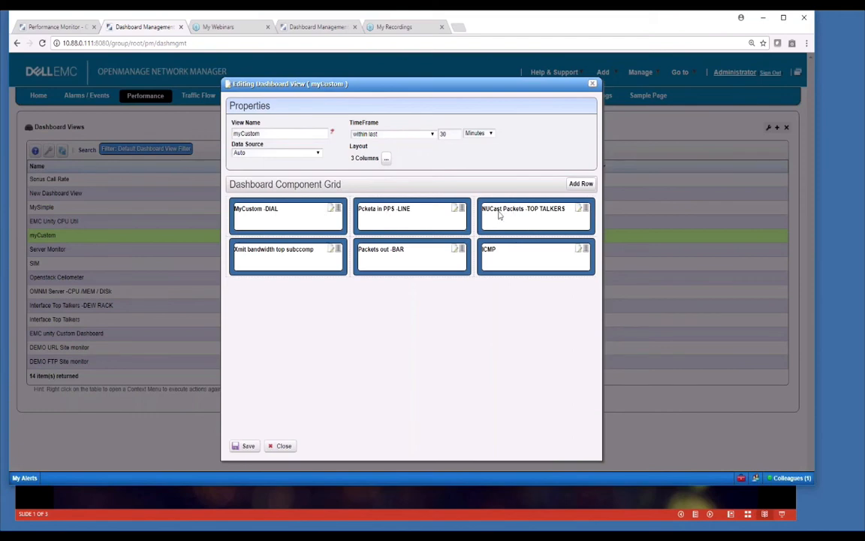
Inspect the settings of the NUCast Packets -TOP TALKERS and Xmit bandwidth top subccomp components, then close the dashboard editor without saving
{"action": "left_click", "coordinate": [577, 209]}
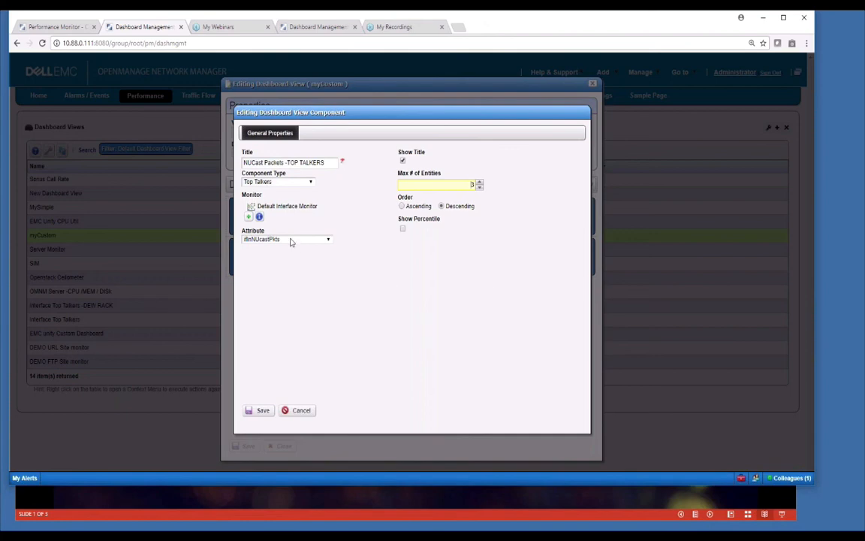
{"action": "left_click", "coordinate": [297, 411]}
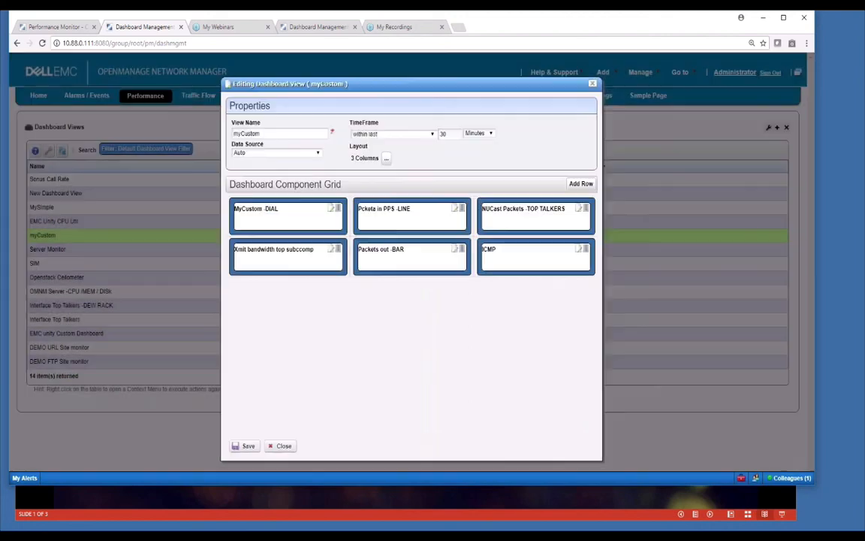
{"action": "left_click", "coordinate": [331, 250]}
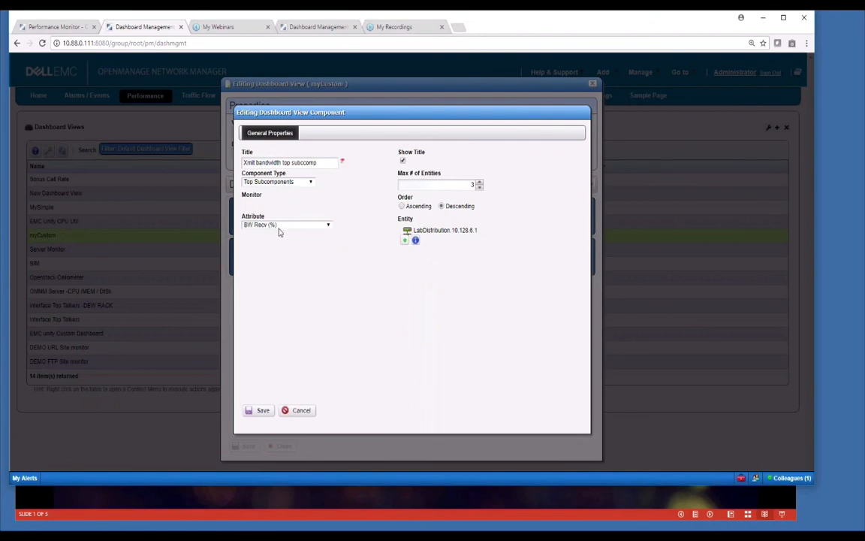
{"action": "left_click", "coordinate": [300, 411]}
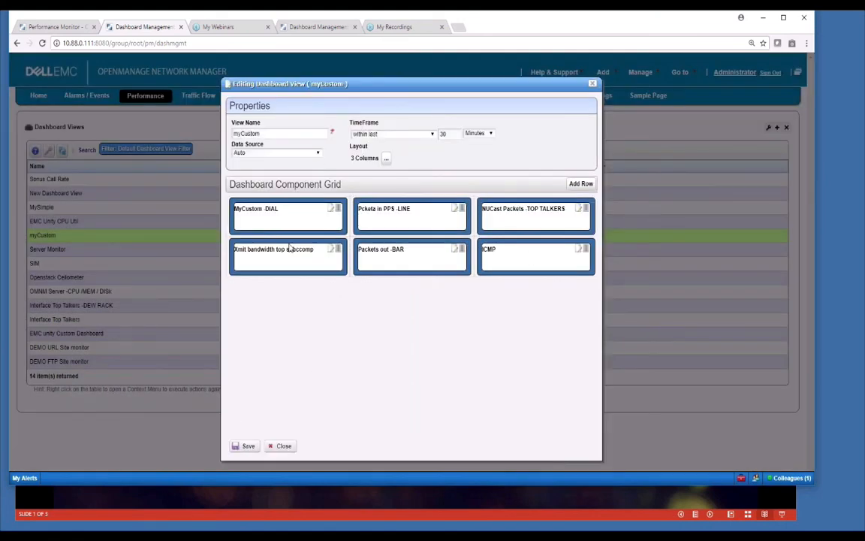
{"action": "left_click", "coordinate": [283, 446]}
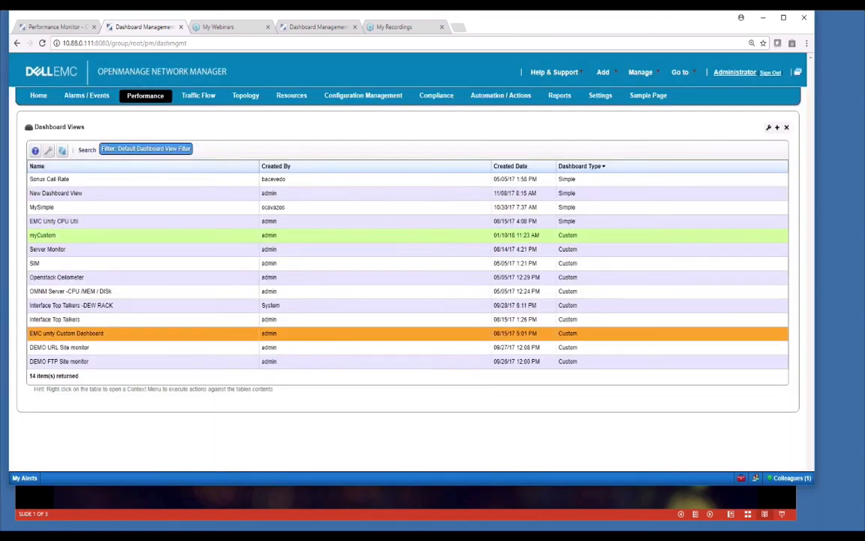
Launch the myCustom dashboard in a popup, examine its dial, line, top talkers, bar and ICMP charts, and close it
{"action": "right_click", "coordinate": [140, 235]}
{"action": "left_click", "coordinate": [165, 263]}
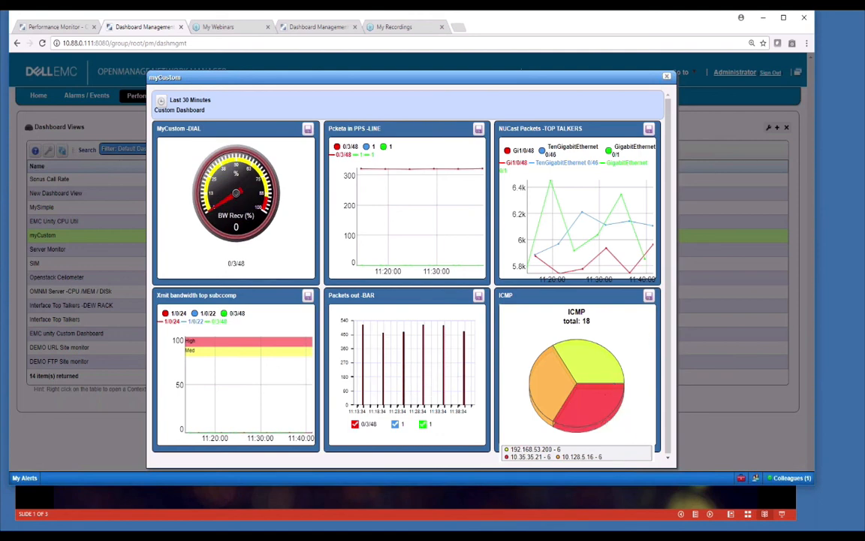
{"action": "left_click", "coordinate": [667, 78]}
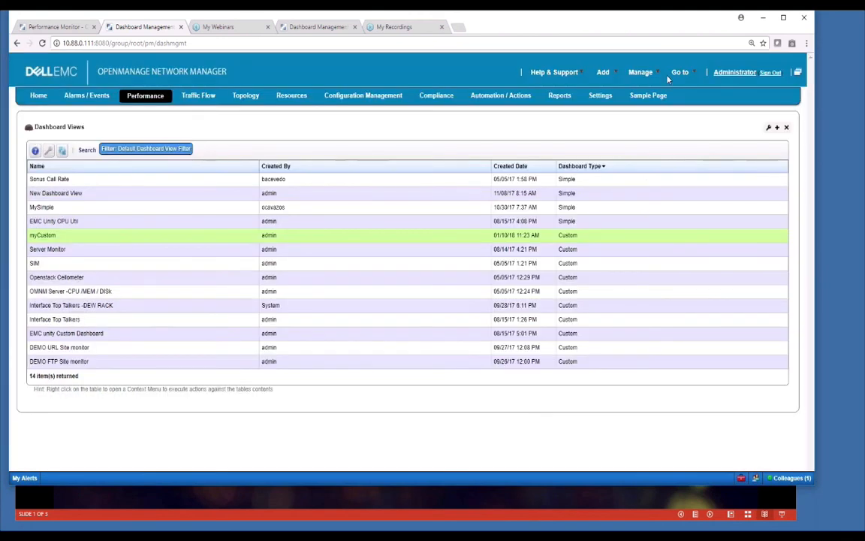
{"action": "mouse_move", "coordinate": [143, 94]}
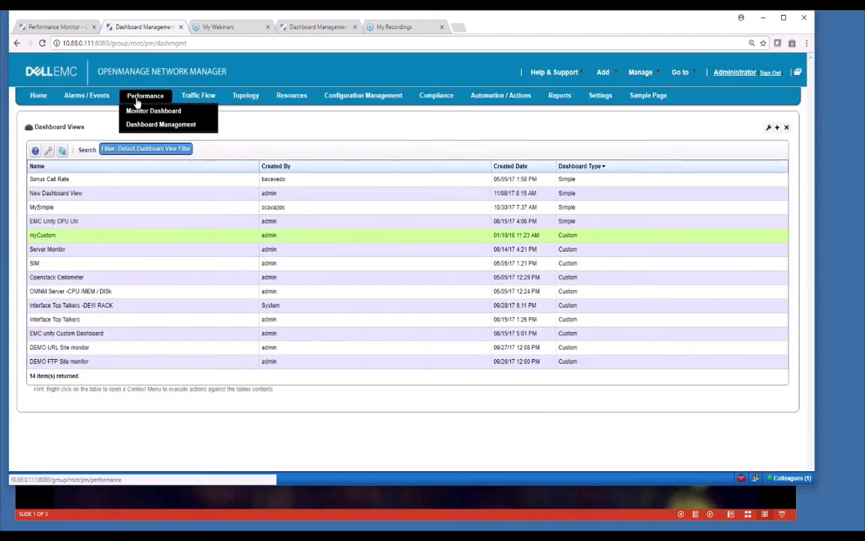
Open the Monitor Dashboard page and inspect the MySimple view's properties, entities and attributes, closing its editor without saving
{"action": "left_click", "coordinate": [127, 110]}
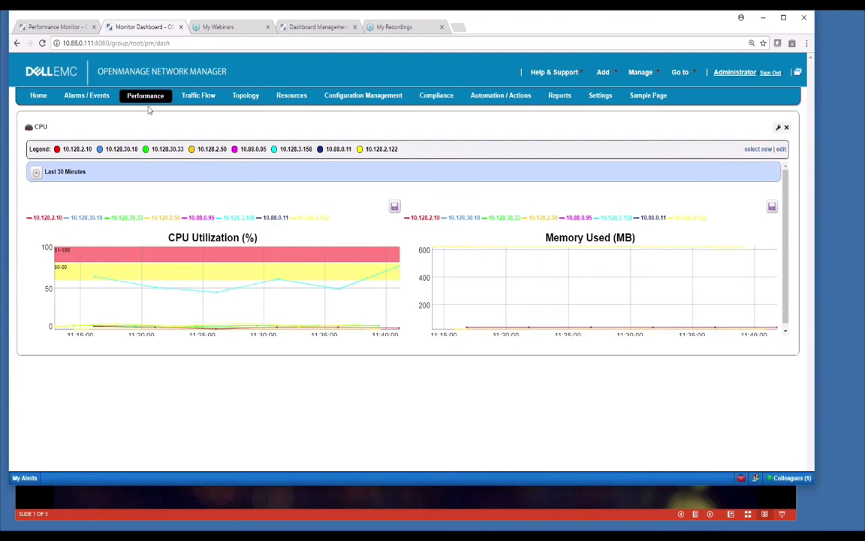
{"action": "mouse_move", "coordinate": [145, 93]}
{"action": "left_click_drag", "start_coordinate": [611, 25], "coordinate": [497, 36]}
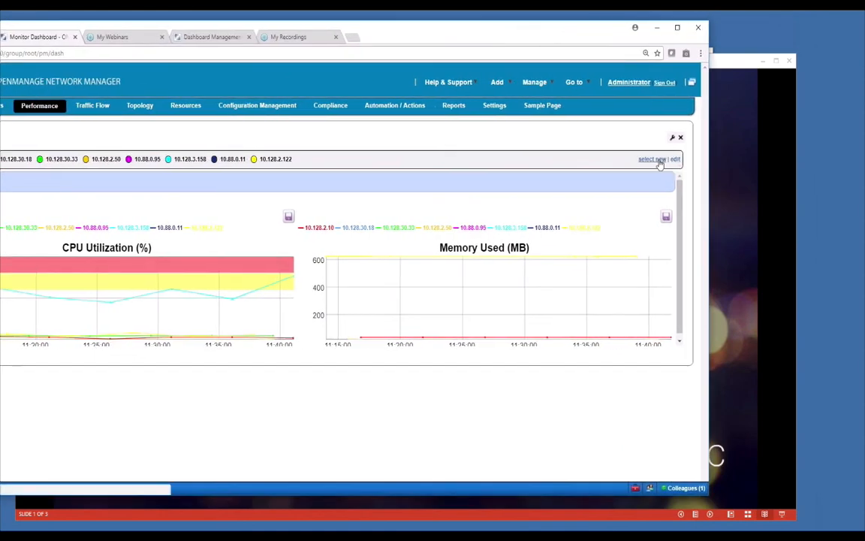
{"action": "left_click", "coordinate": [672, 137]}
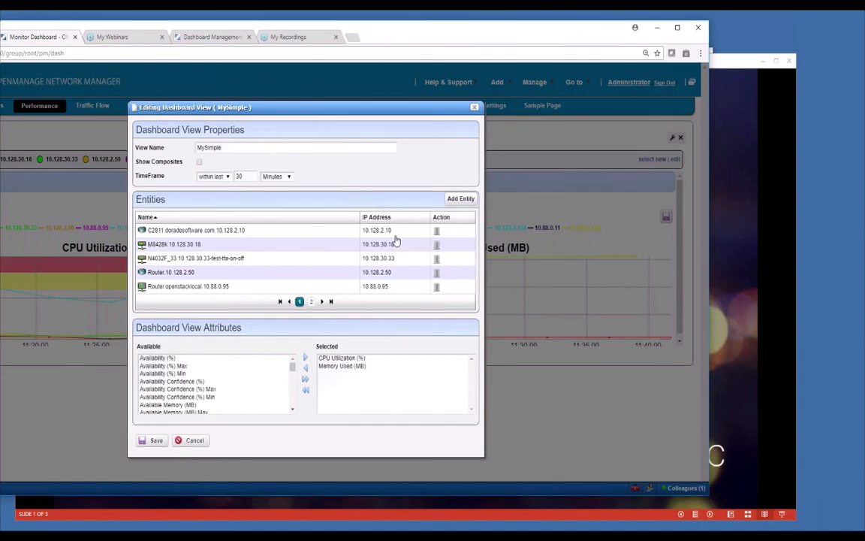
{"action": "left_click", "coordinate": [474, 108]}
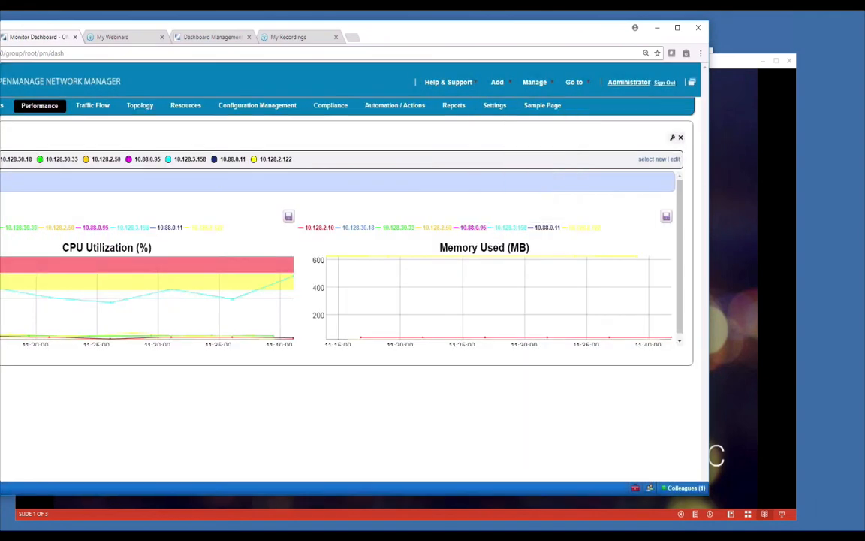
{"action": "left_click", "coordinate": [675, 159]}
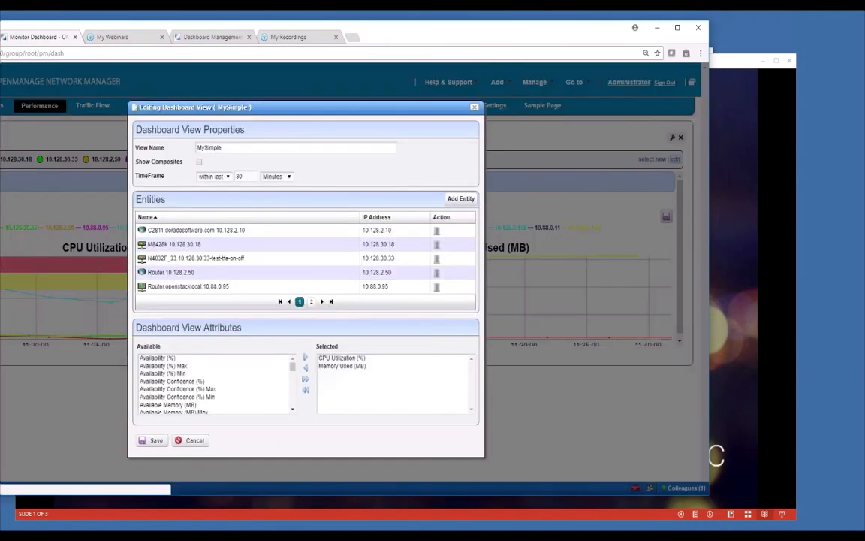
{"action": "left_click", "coordinate": [474, 107]}
Open the selector for showing a different dashboard view, run its search with the Internal is not true filter, and close it
{"action": "left_click", "coordinate": [652, 160]}
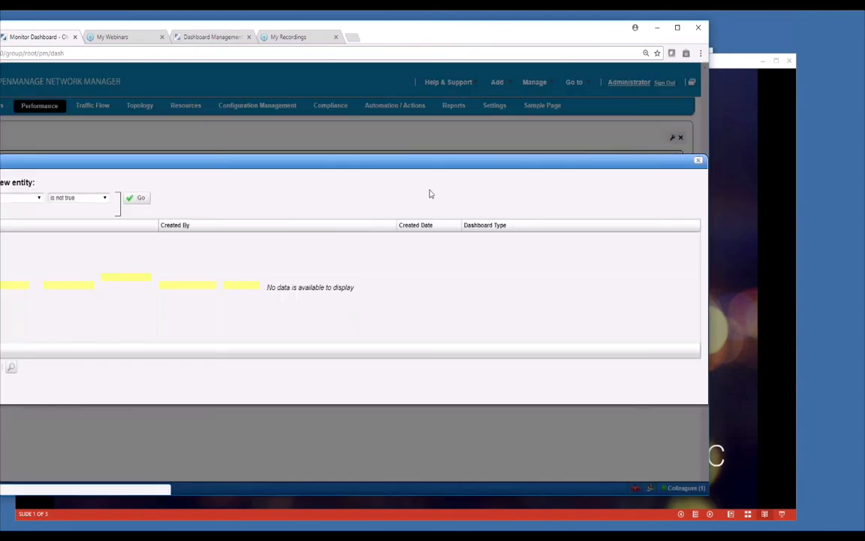
{"action": "left_click", "coordinate": [254, 155]}
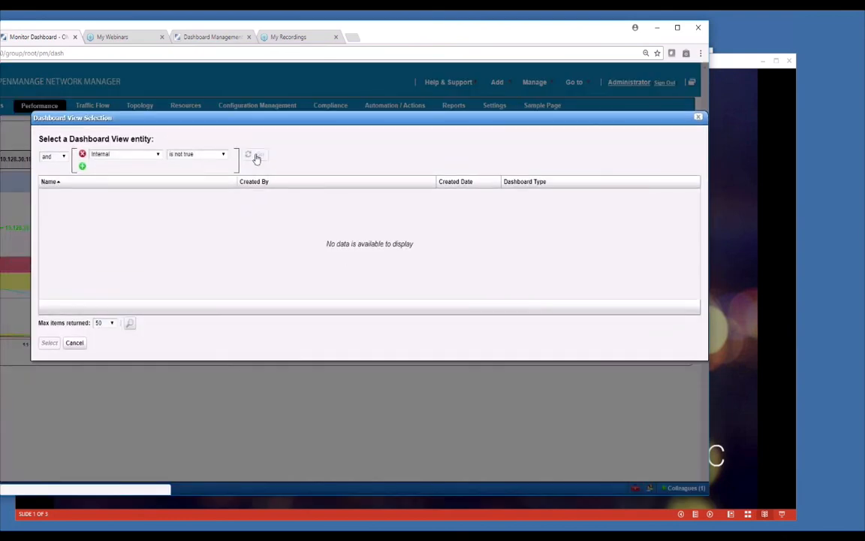
{"action": "left_click", "coordinate": [169, 279]}
{"action": "left_click", "coordinate": [50, 344]}
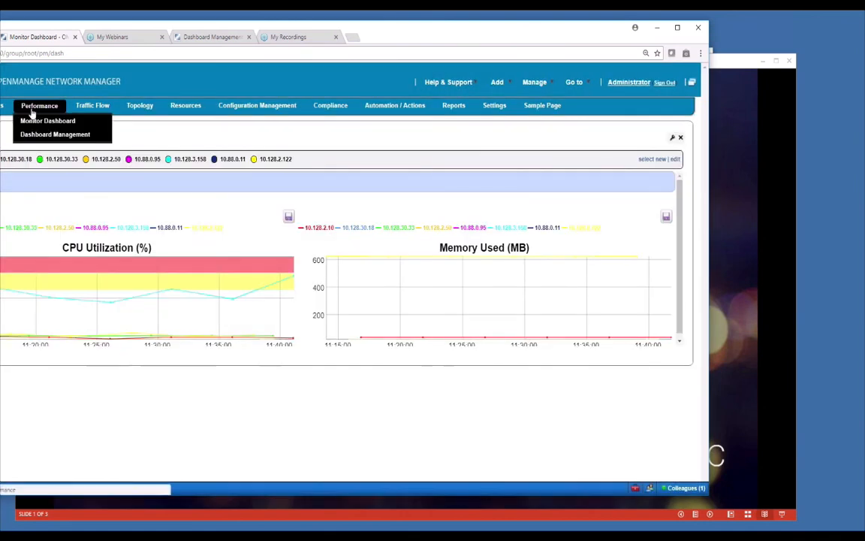
Return to the Dashboard Management page, move the browser window fully into view, and switch to the PowerPoint slide show
{"action": "left_click", "coordinate": [33, 133]}
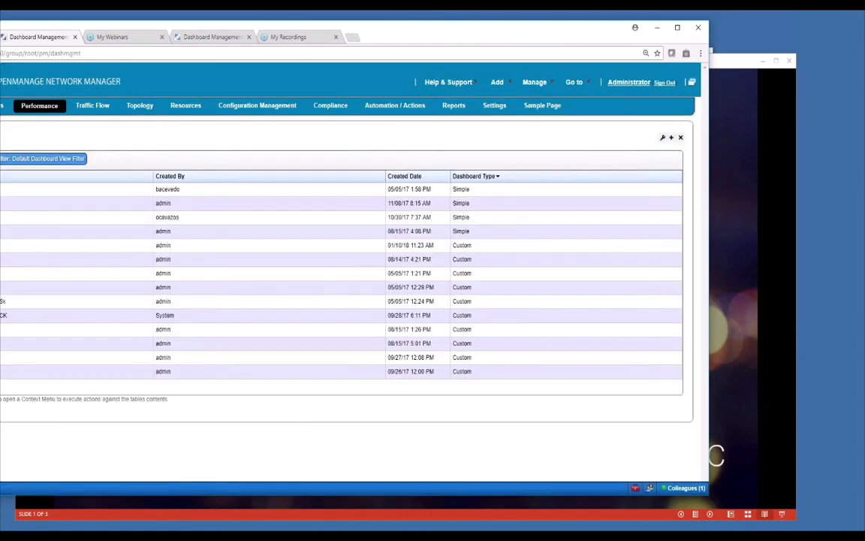
{"action": "left_click_drag", "start_coordinate": [406, 38], "coordinate": [524, 36]}
{"action": "left_click", "coordinate": [404, 189]}
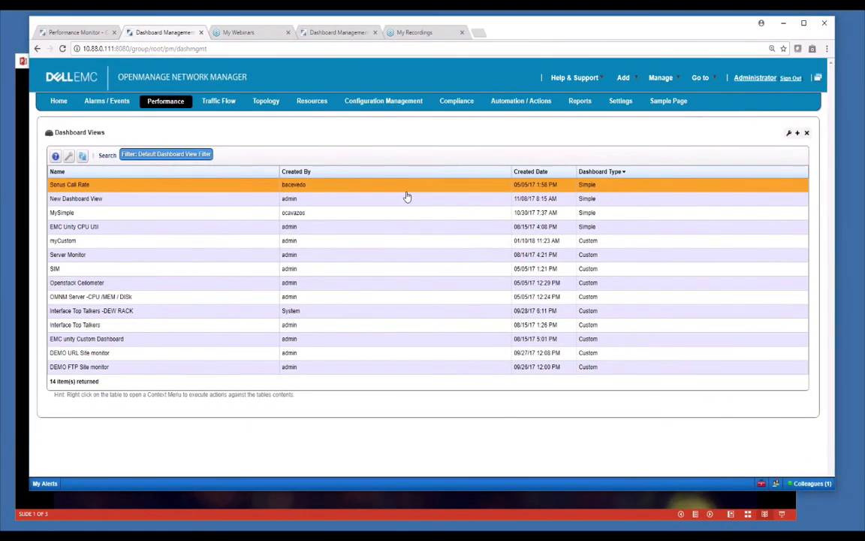
{"action": "left_click", "coordinate": [526, 501]}
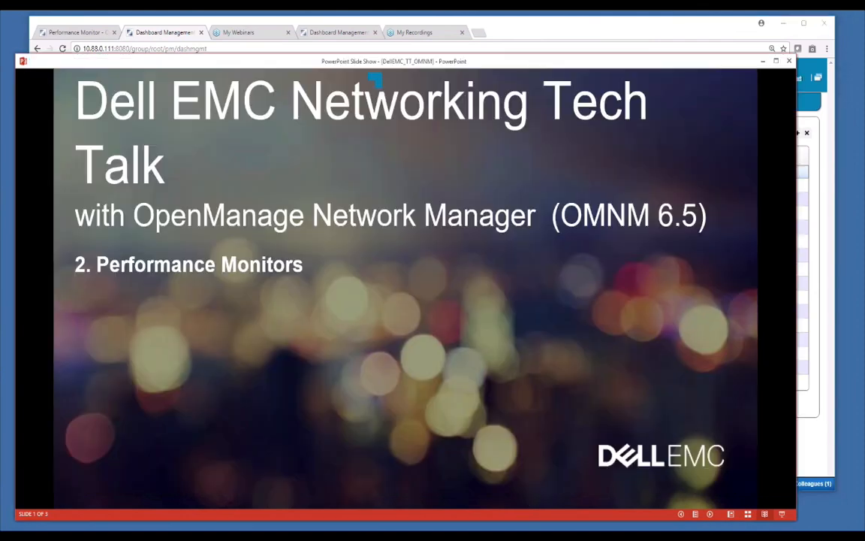